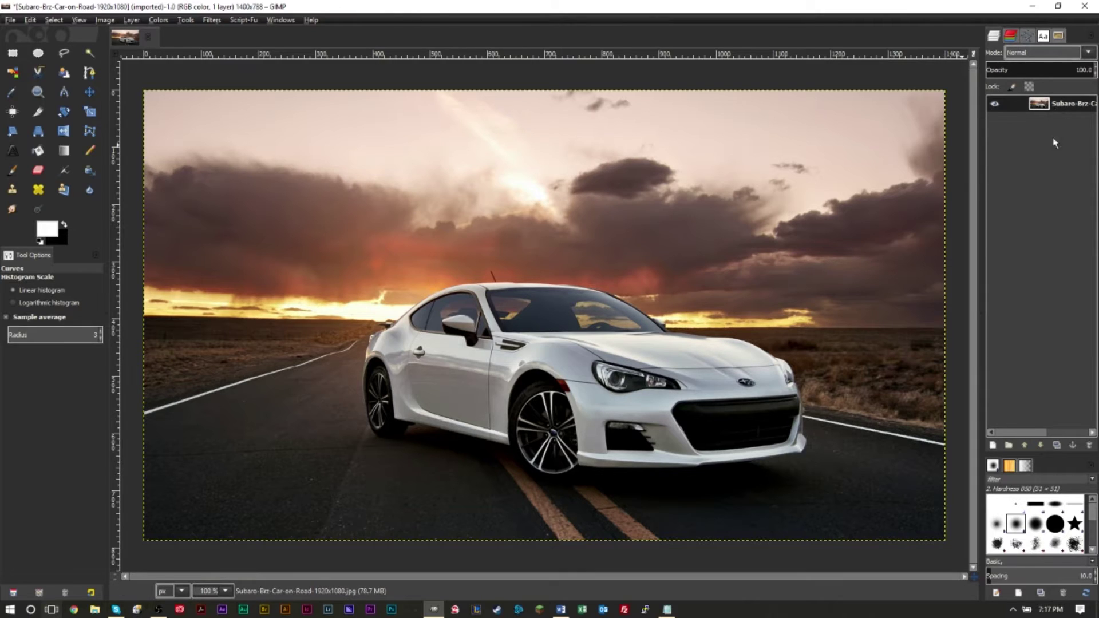
Step: Duplicate the car photo layer and toggle the copy's visibility off and back on
right_click(1057, 106)
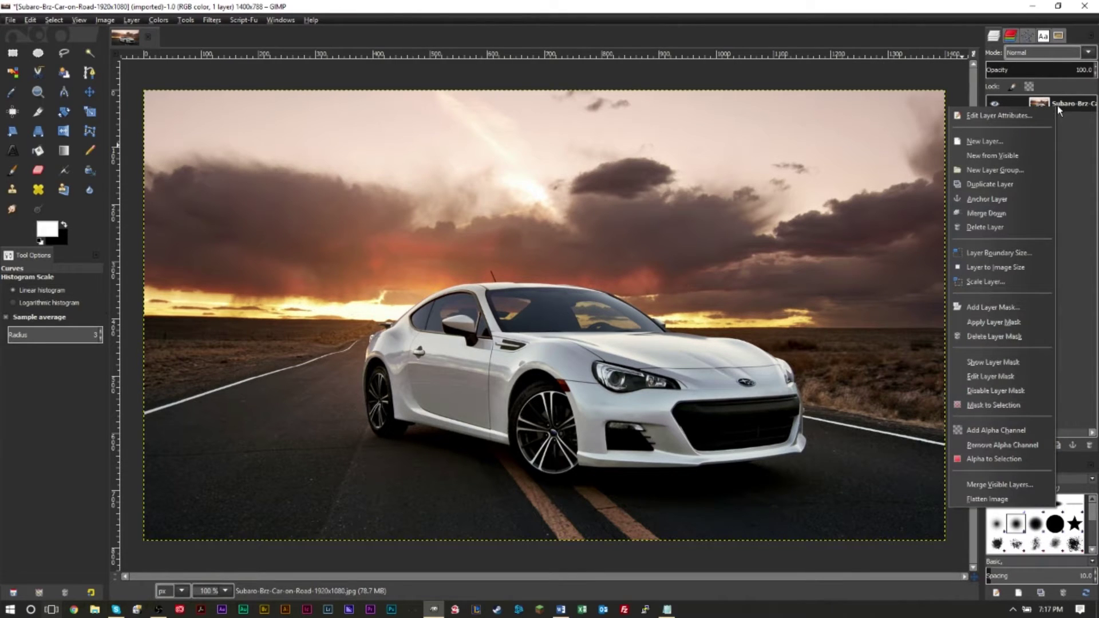
click(989, 184)
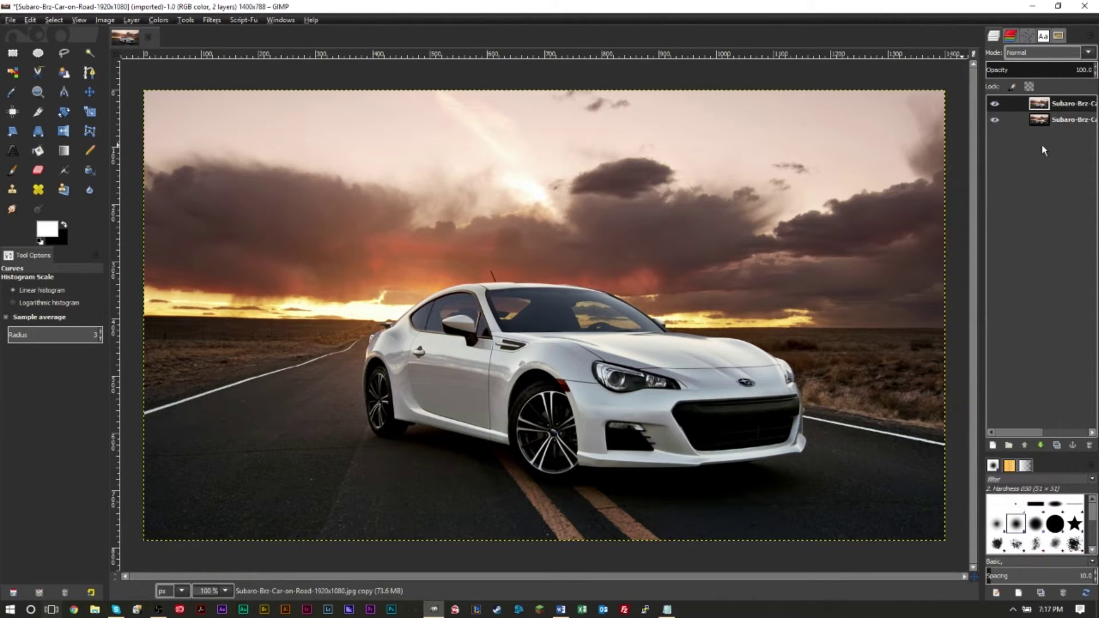
click(995, 105)
click(996, 105)
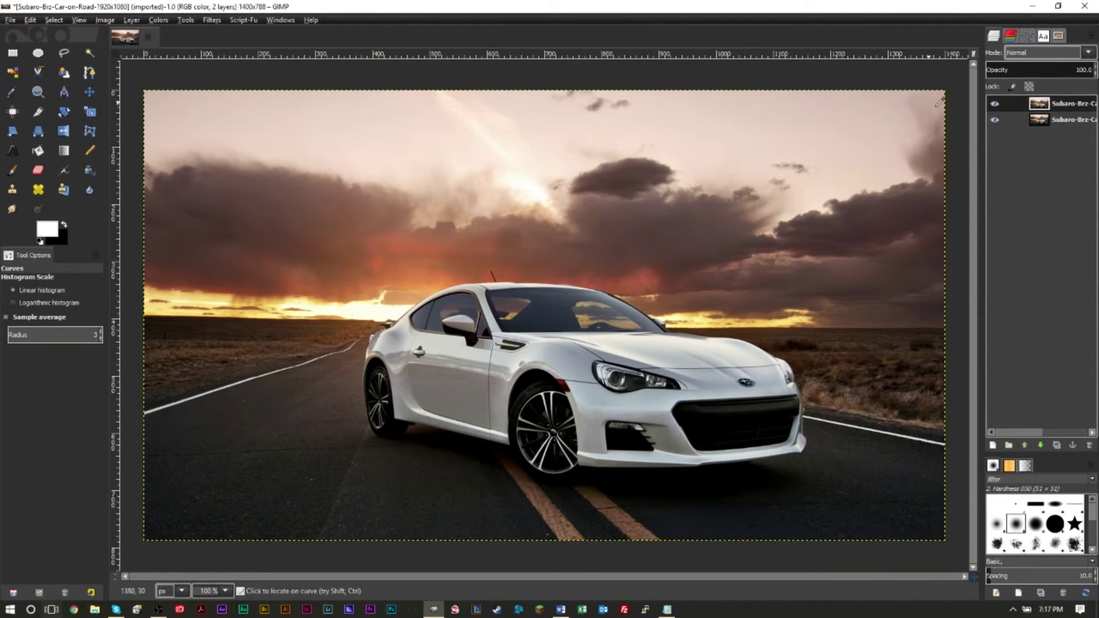
Step: Open Curves for the layer copy and shape the Red channel into a gentle S-curve, lowering the shadows and raising the highlights
click(160, 20)
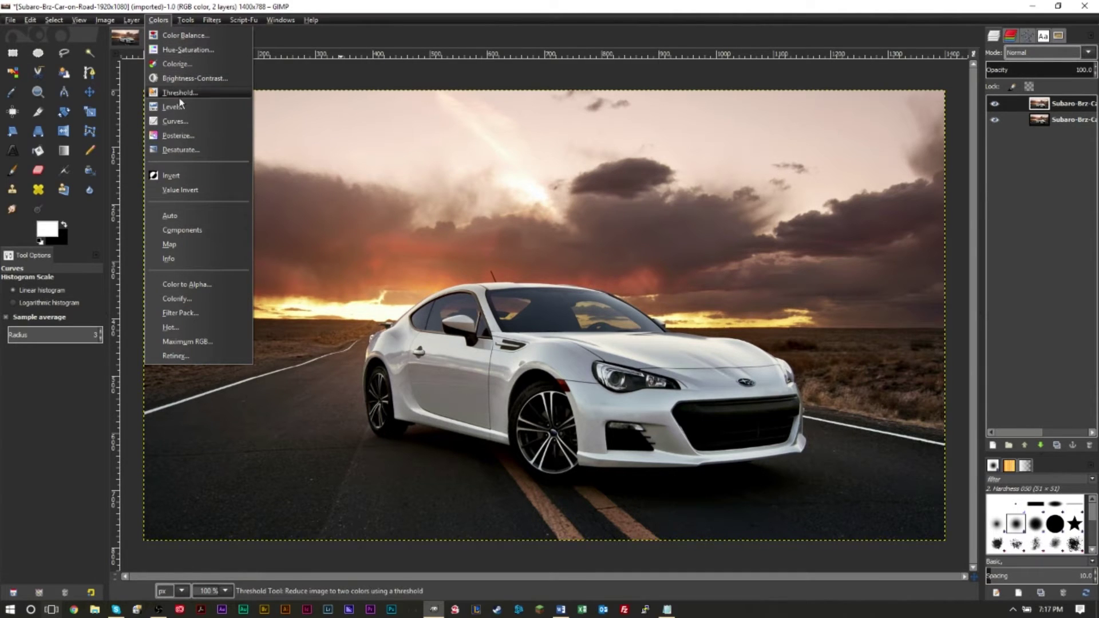
click(175, 121)
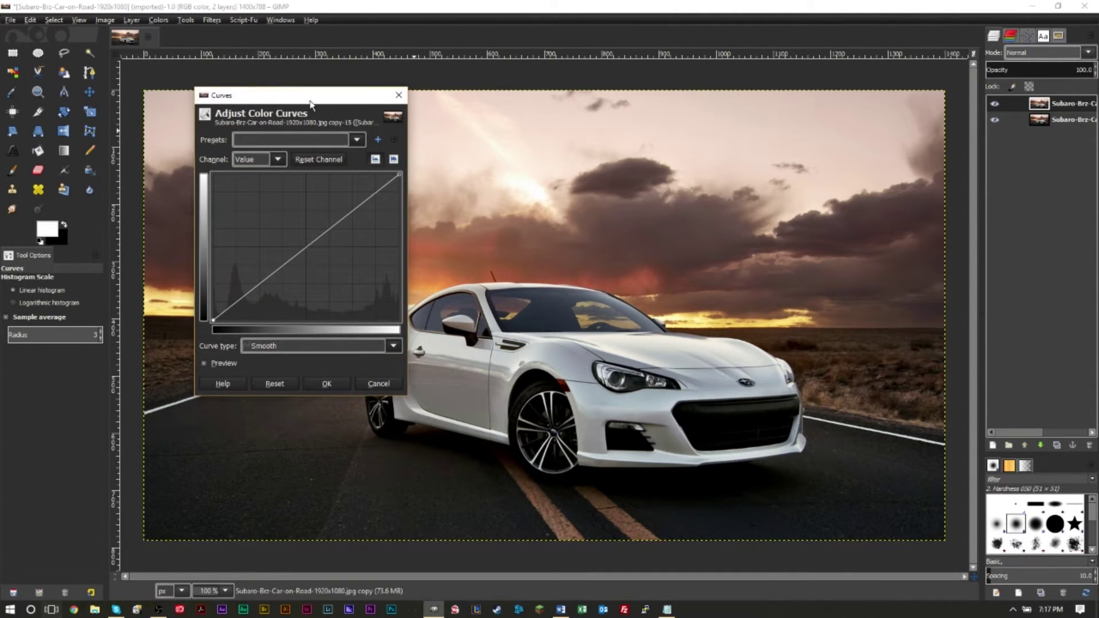
drag(312, 101, 742, 90)
click(702, 153)
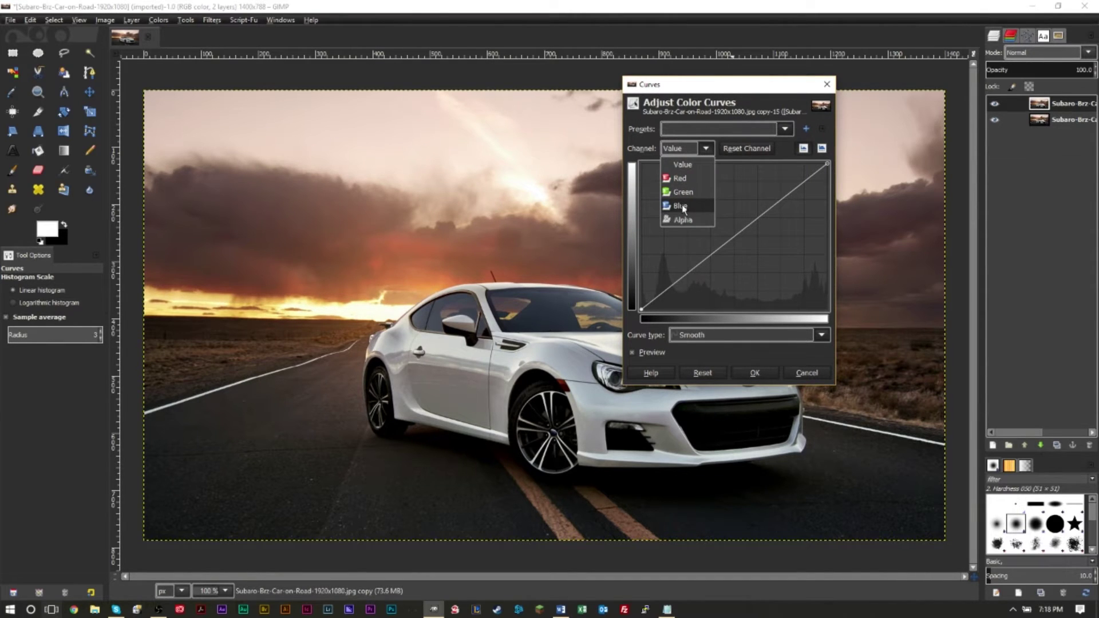
click(683, 178)
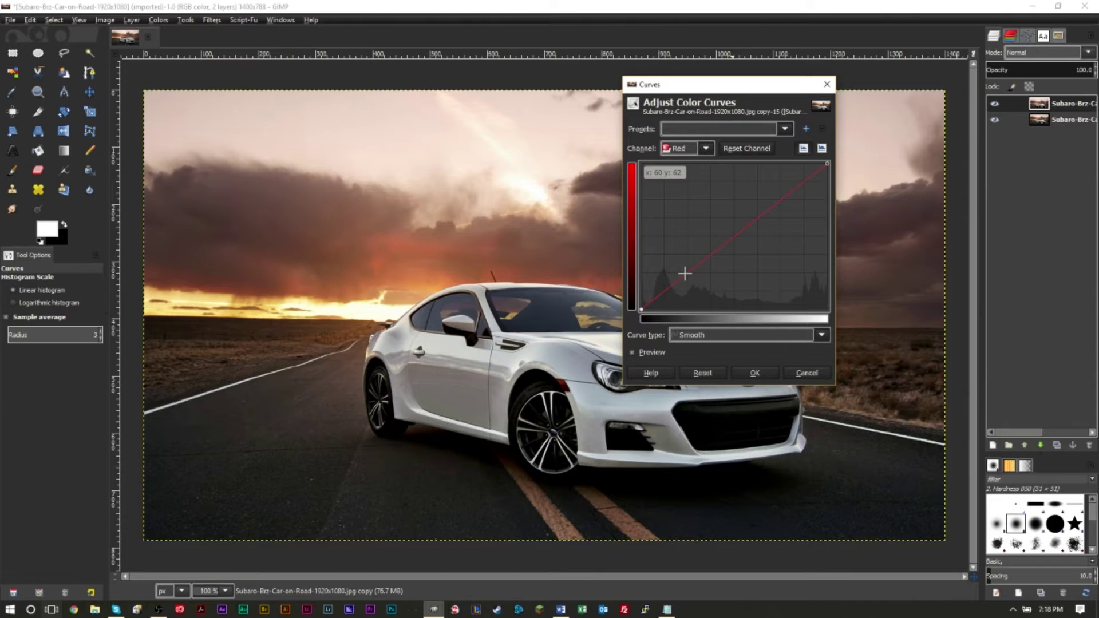
drag(685, 274, 692, 277)
click(792, 183)
Step: Shape the Green channel curve into an S, lowering the shadows to about x 61, y 50 and raising the highlights
click(706, 150)
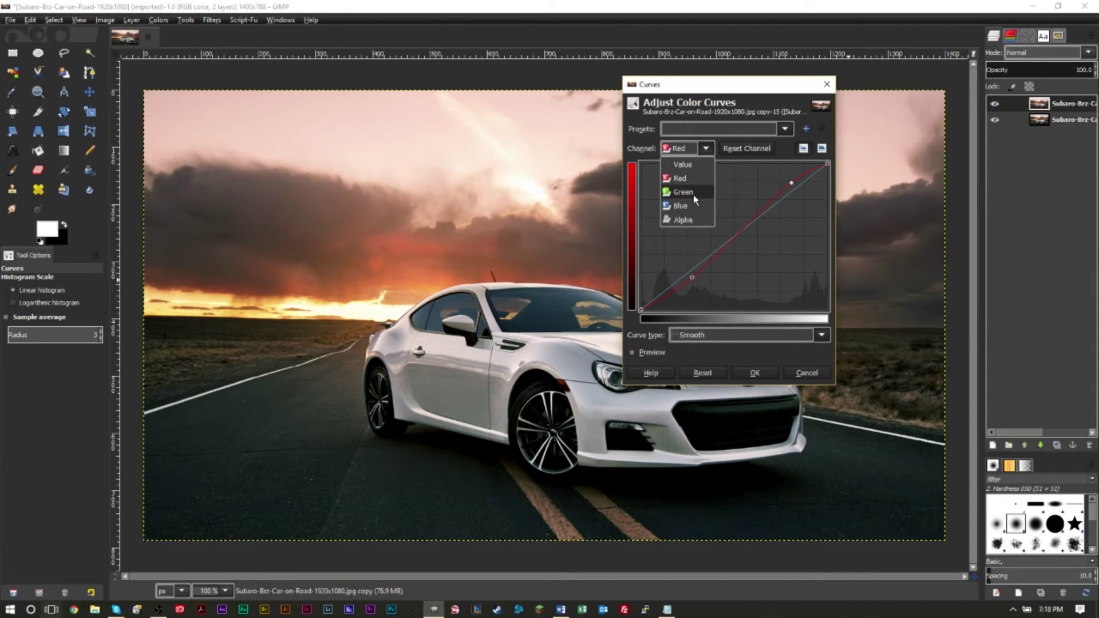
click(685, 192)
drag(682, 278, 686, 280)
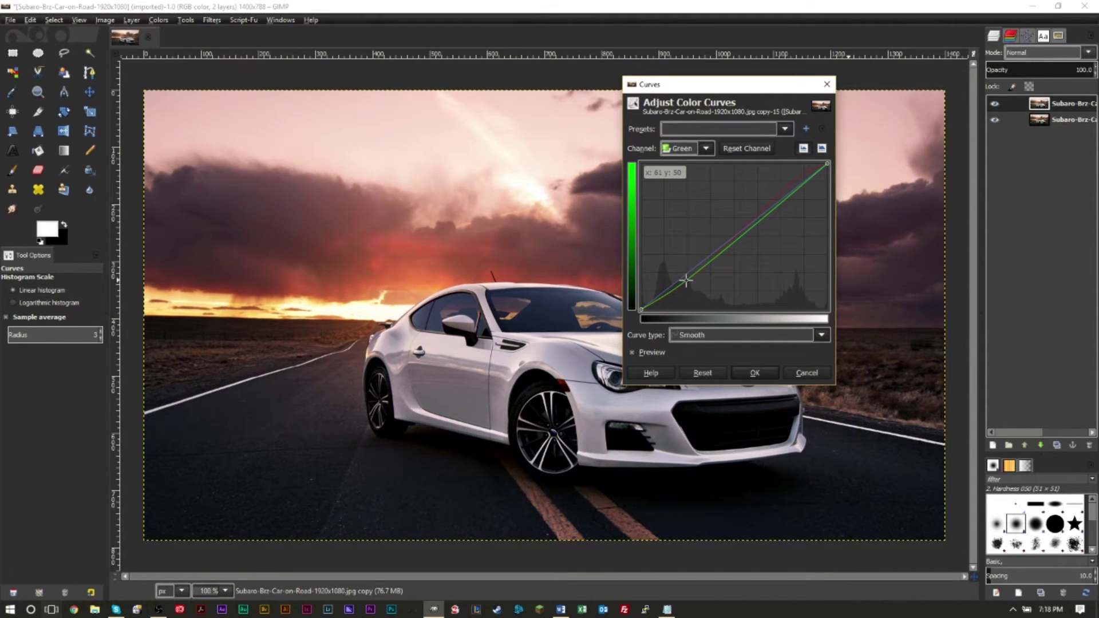
click(789, 194)
drag(789, 195, 782, 190)
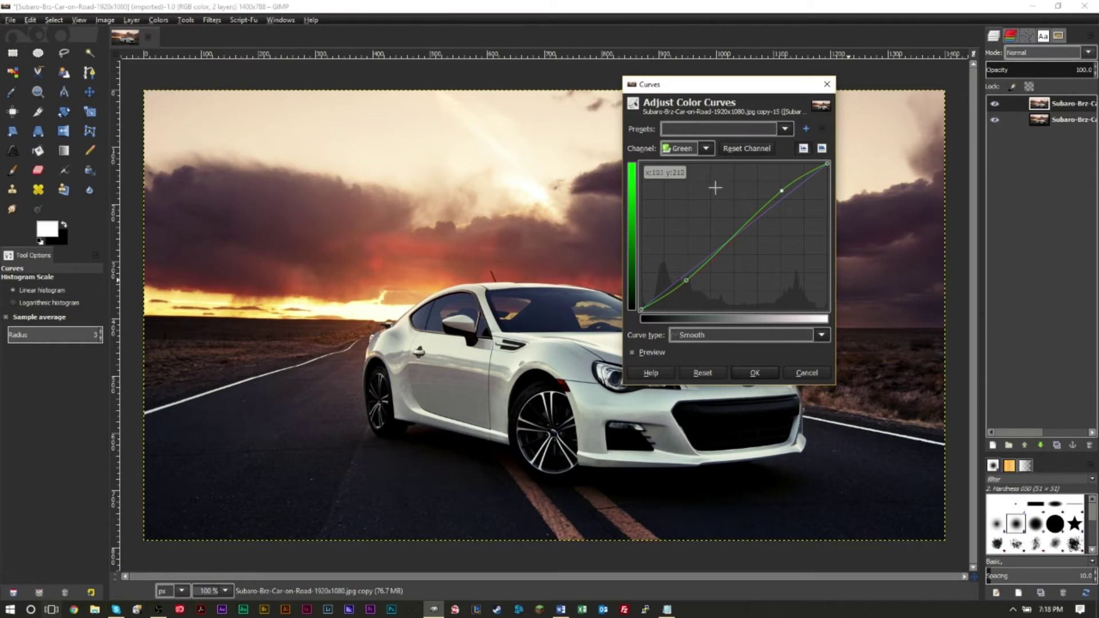
Step: Give the Blue channel an inverted S-curve with slightly raised shadows and lowered highlights, and apply the curves
click(700, 150)
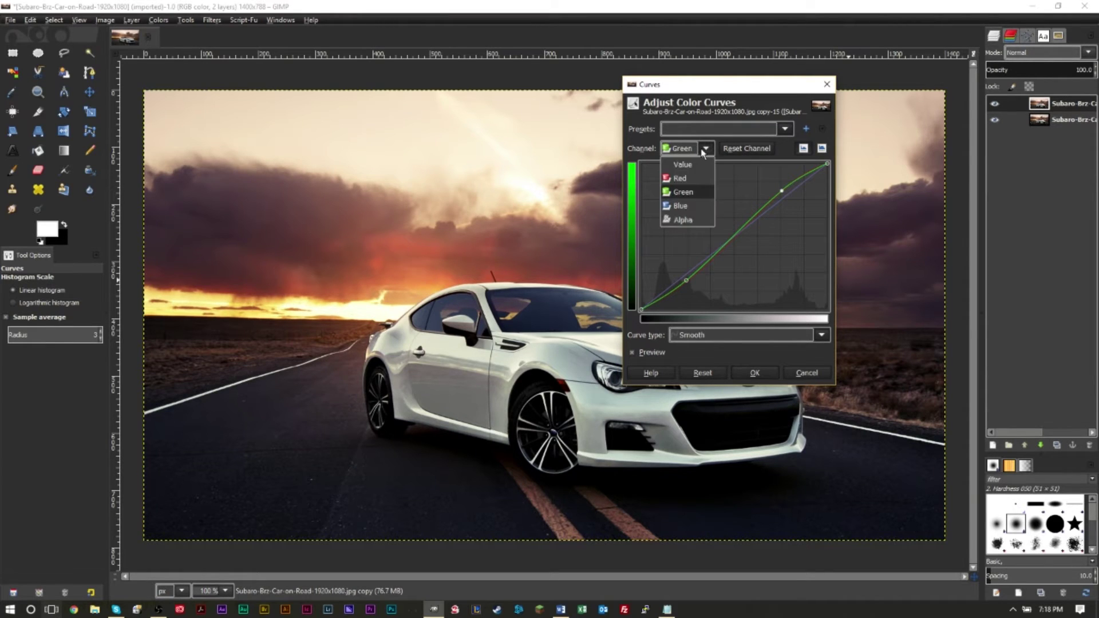
click(691, 206)
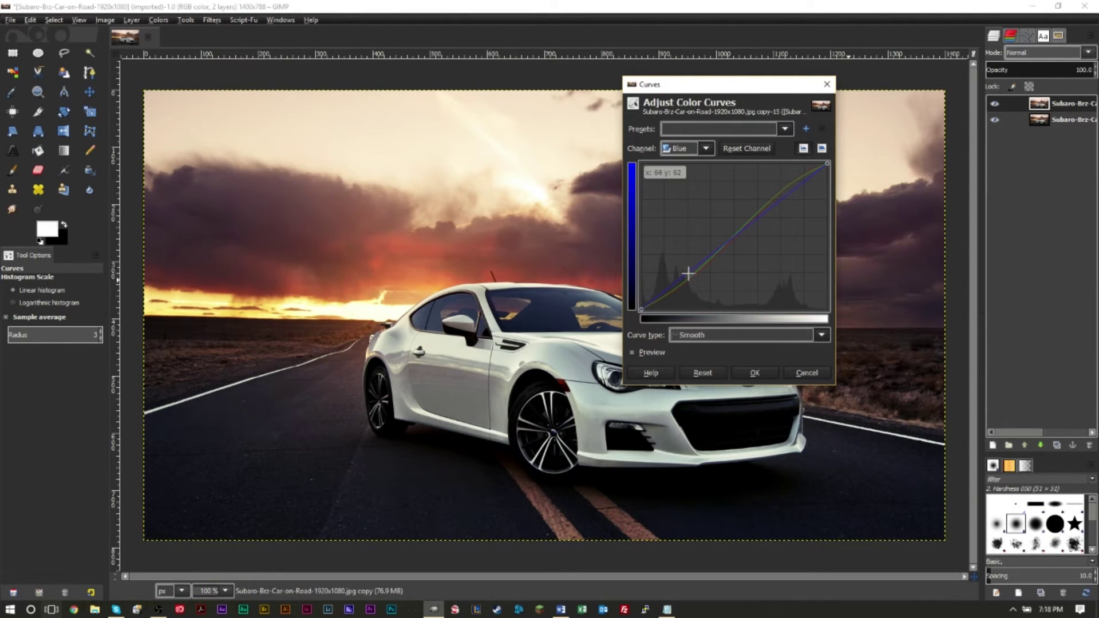
drag(686, 275, 683, 270)
click(790, 196)
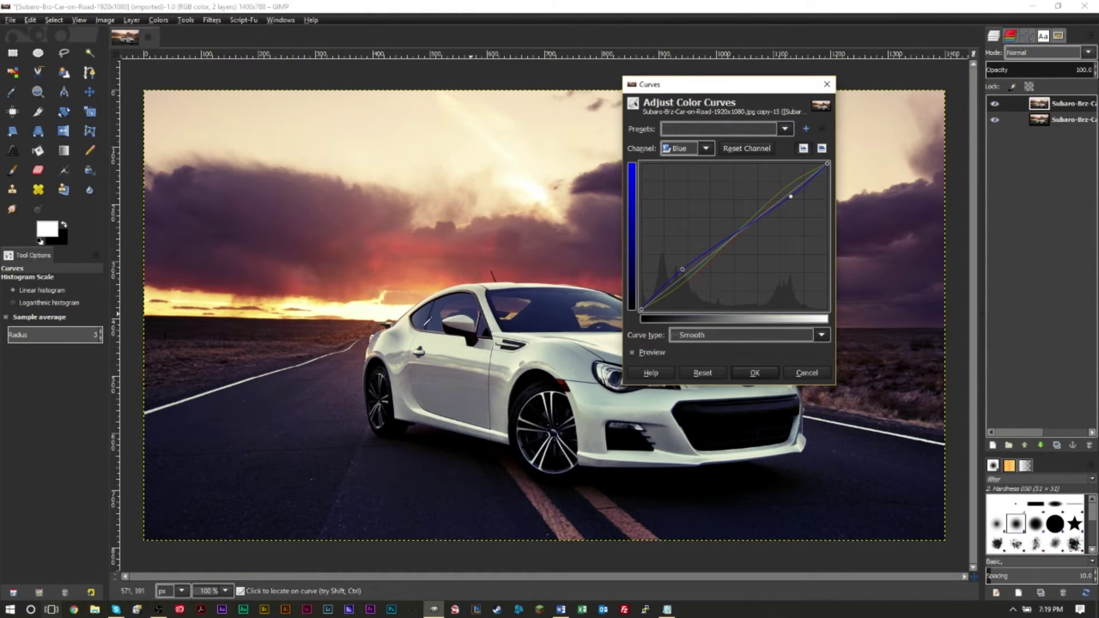
click(753, 375)
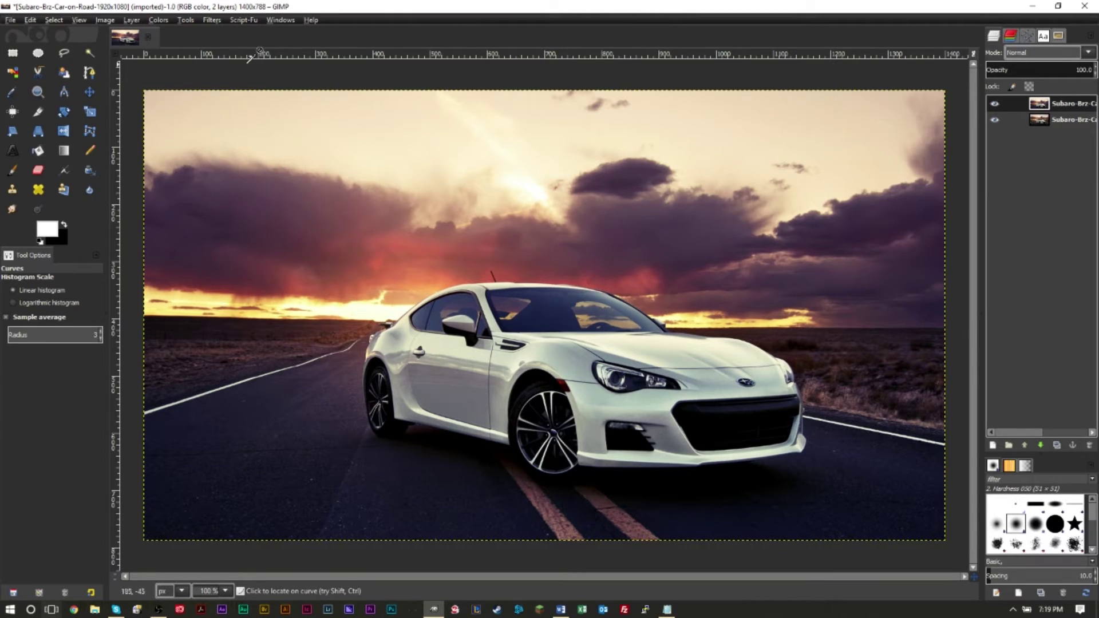
Step: Reduce the layer copy's saturation to -50 with Hue-Saturation
click(162, 21)
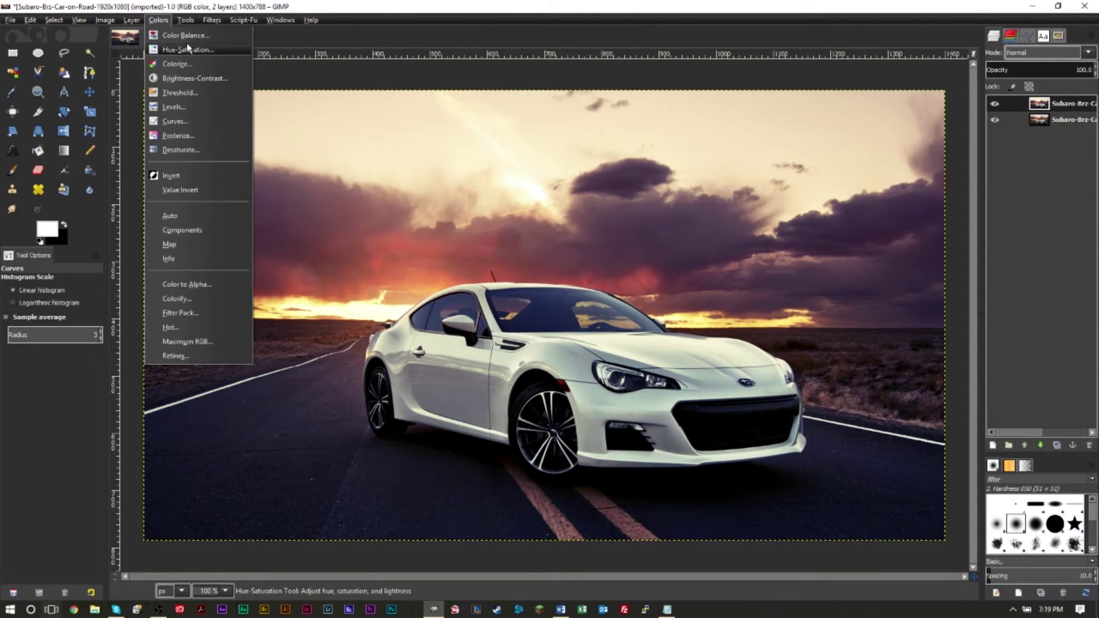
click(187, 48)
drag(244, 20, 702, 79)
click(671, 307)
text(-50)
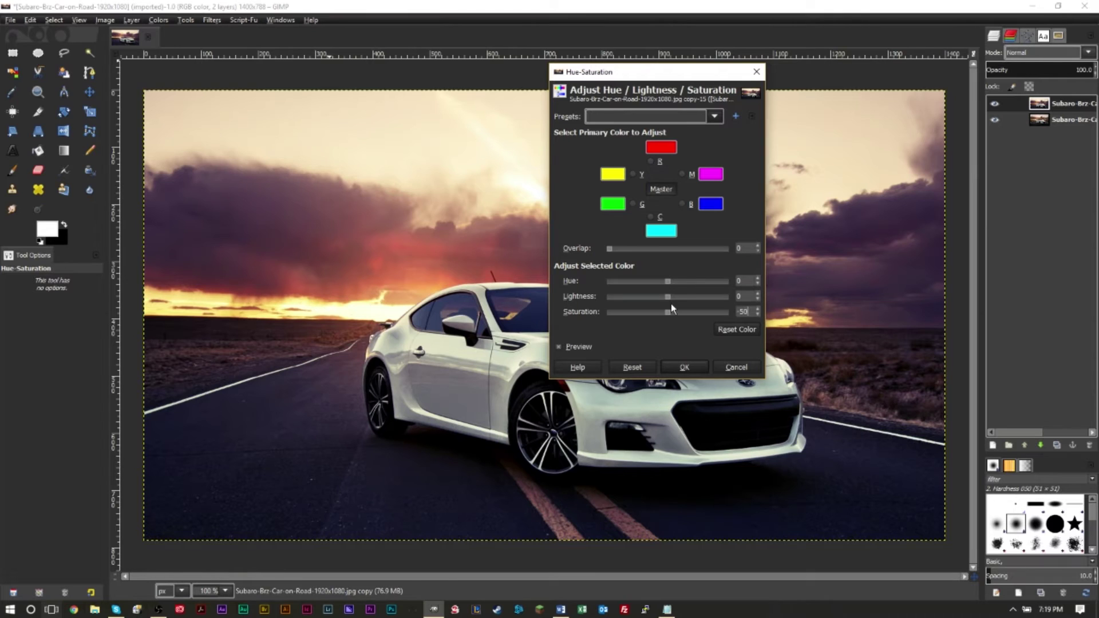
click(685, 368)
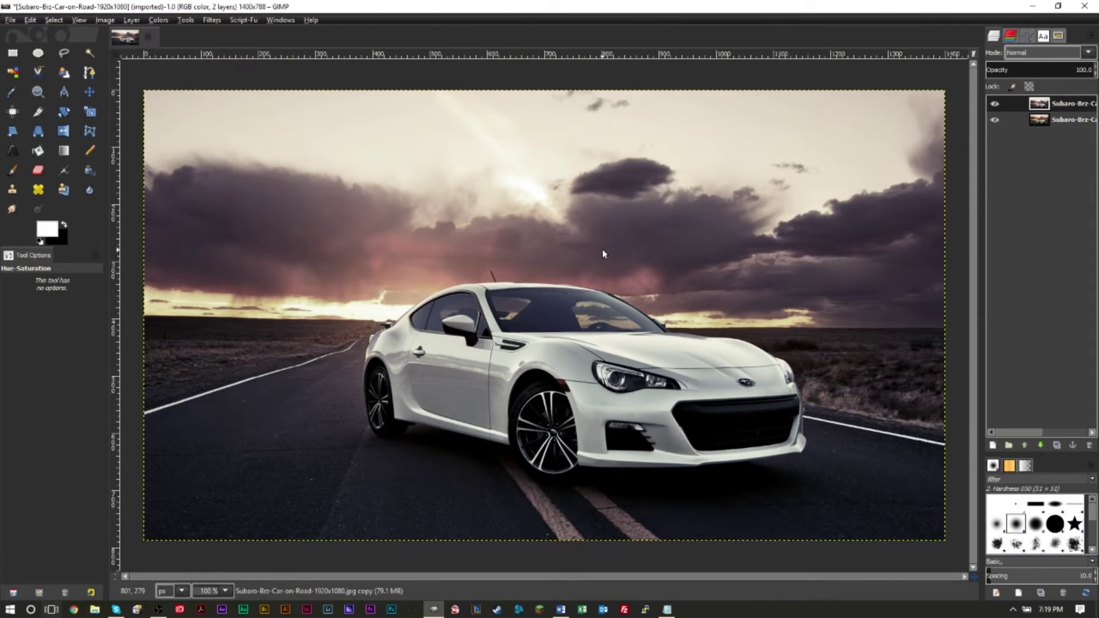
Step: Adjust the Shadows range of the layer copy with Color Balance, setting the Yellow-Blue level to 10
click(158, 21)
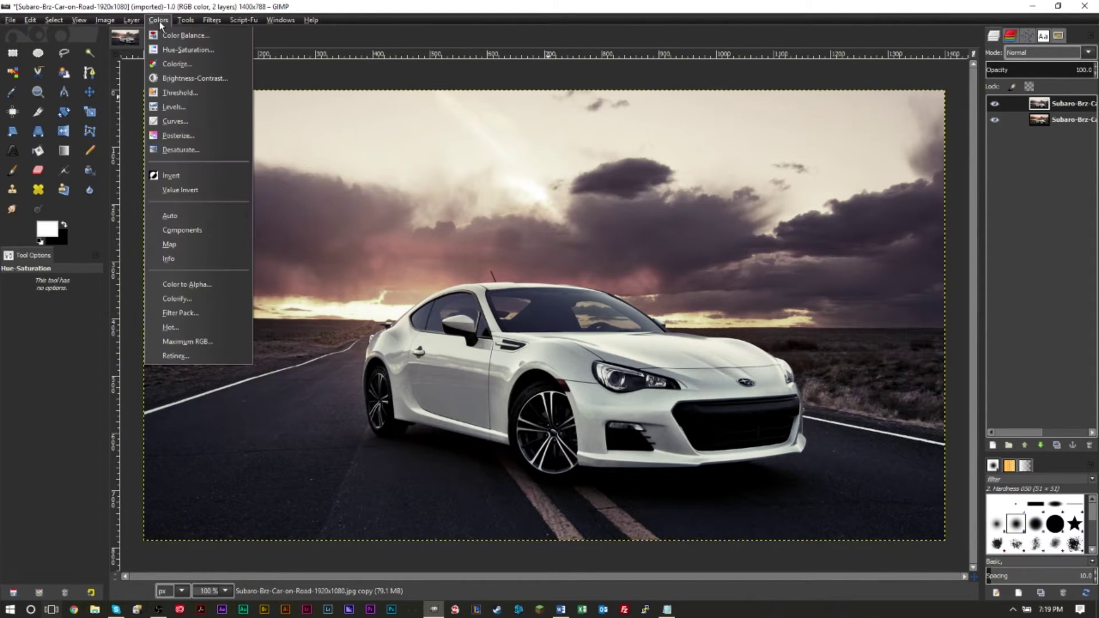
click(182, 36)
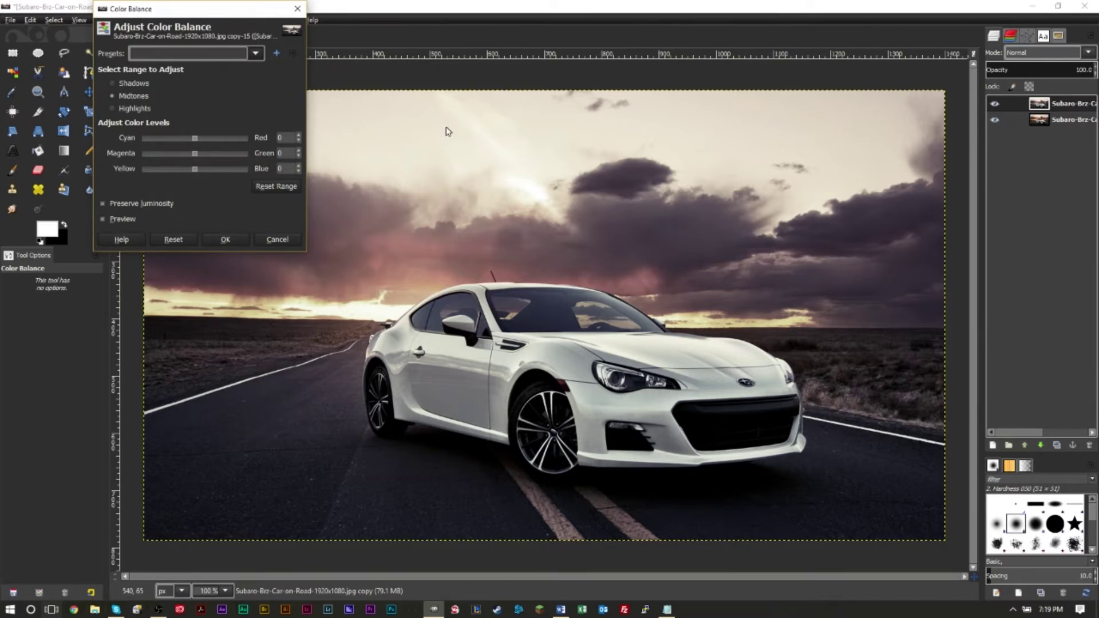
drag(204, 10, 751, 97)
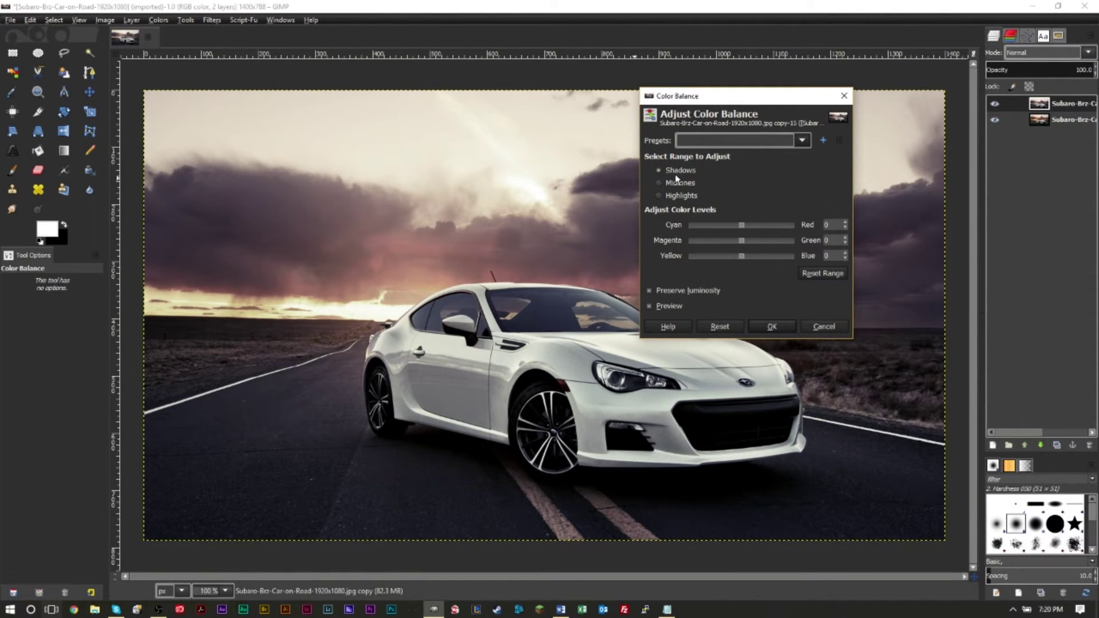
text(-2)
double_click(840, 258)
text(10)
key(alt+l)
Step: Fine-tune the color levels of the Highlights range in Color Balance and apply the adjustment
click(677, 196)
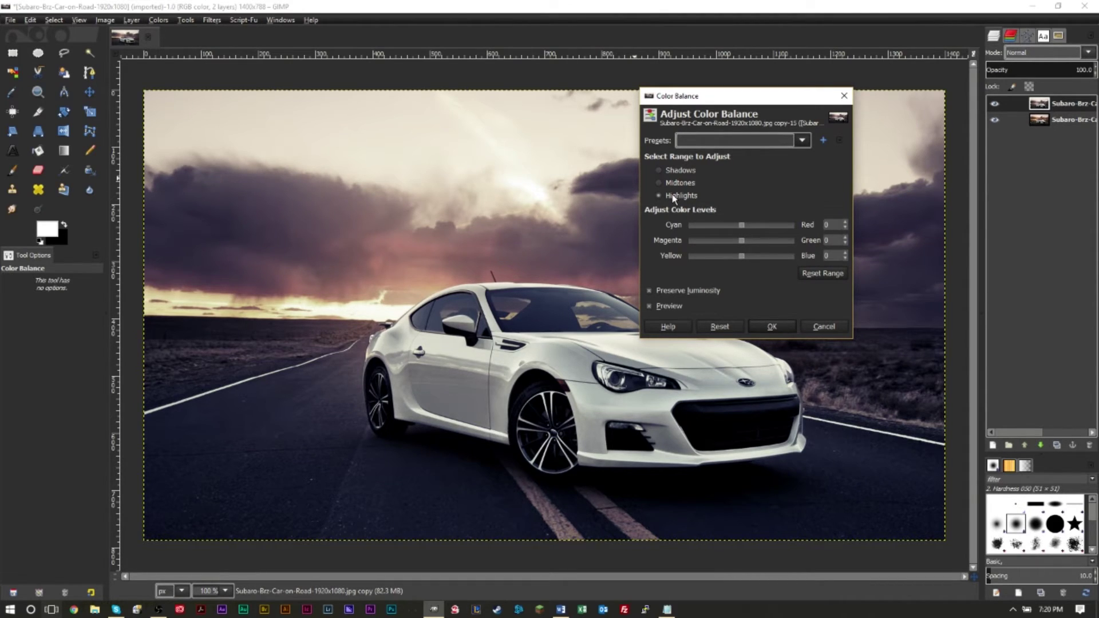
scroll(790, 226, up, 2)
click(845, 237)
scroll(786, 259, down, 1)
scroll(786, 258, down, 2)
click(772, 324)
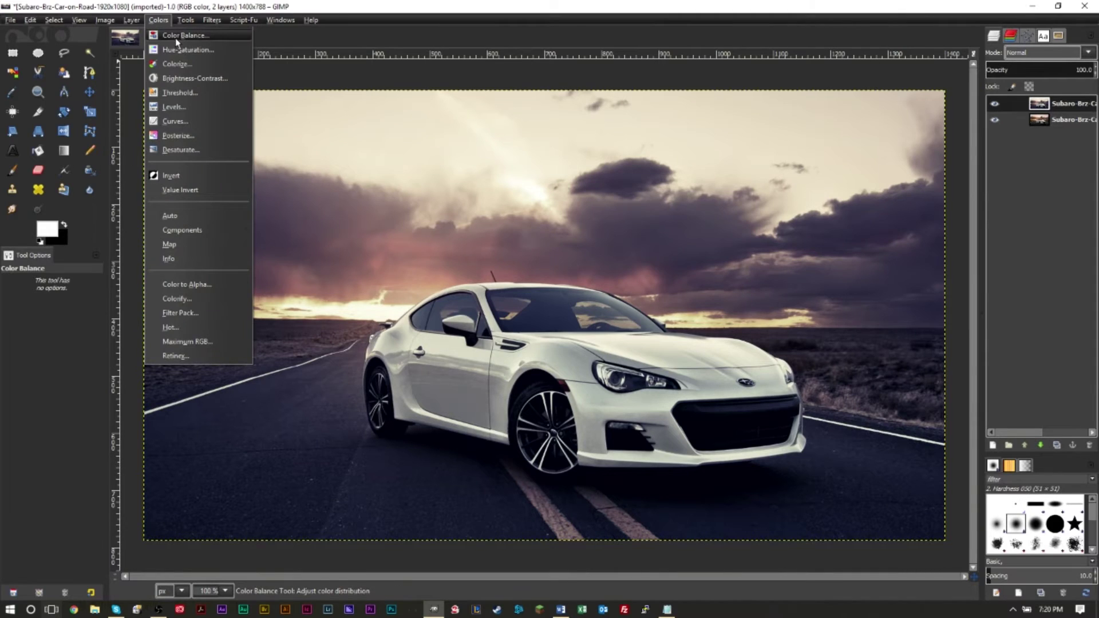
click(173, 36)
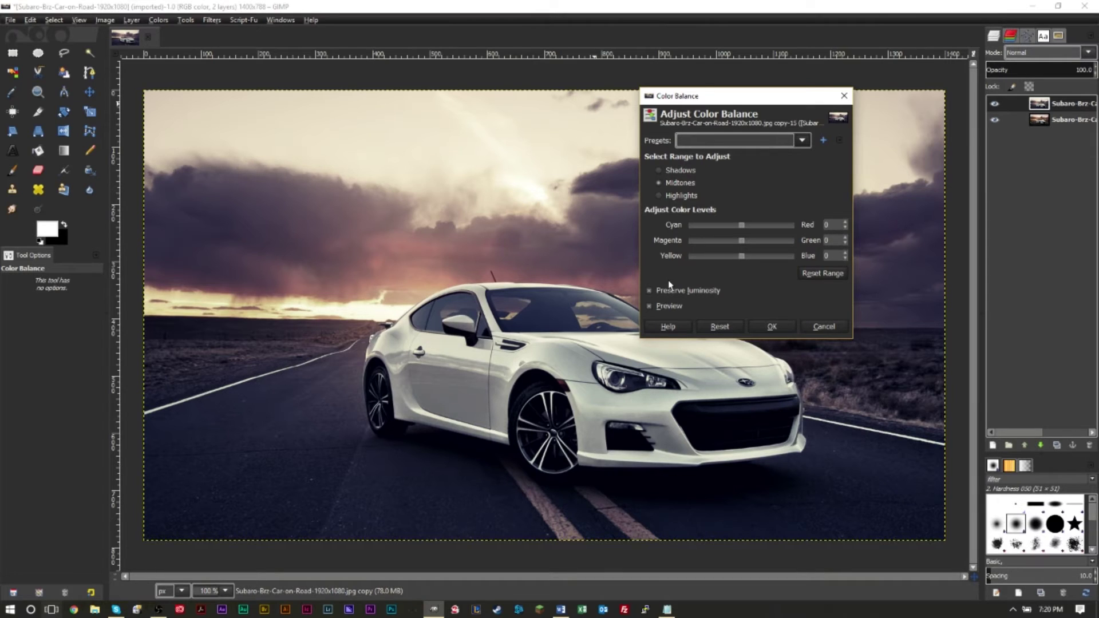
click(825, 327)
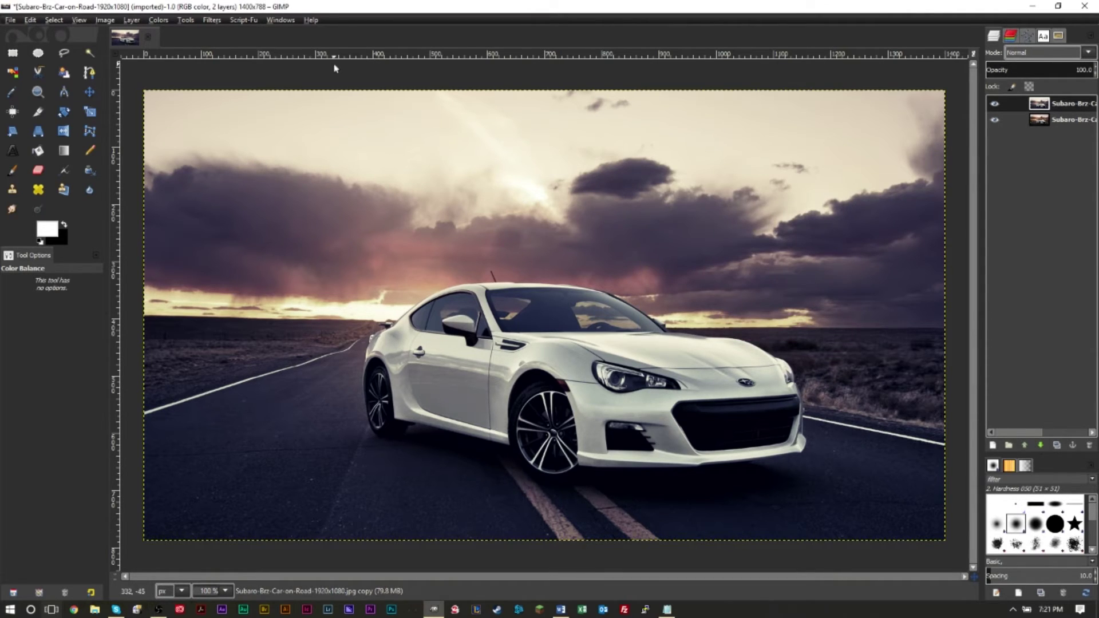
Step: Apply HSV Noise to the layer copy with Holdness 4, Hue 3, Saturation 10 and Value 10
click(189, 21)
mouse_move(207, 22)
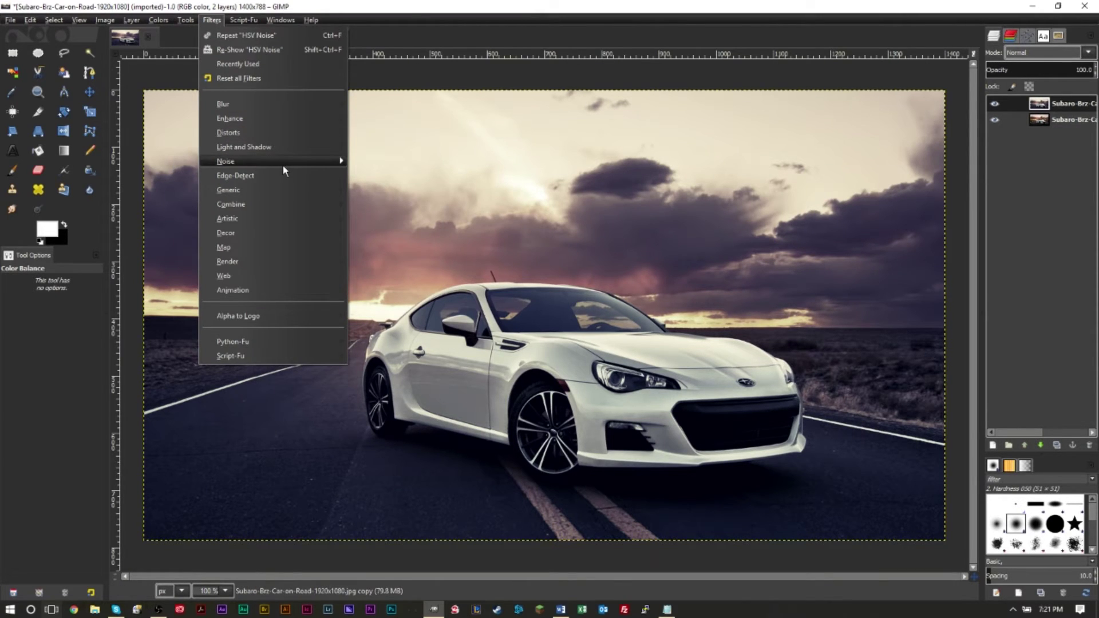
mouse_move(283, 166)
click(393, 165)
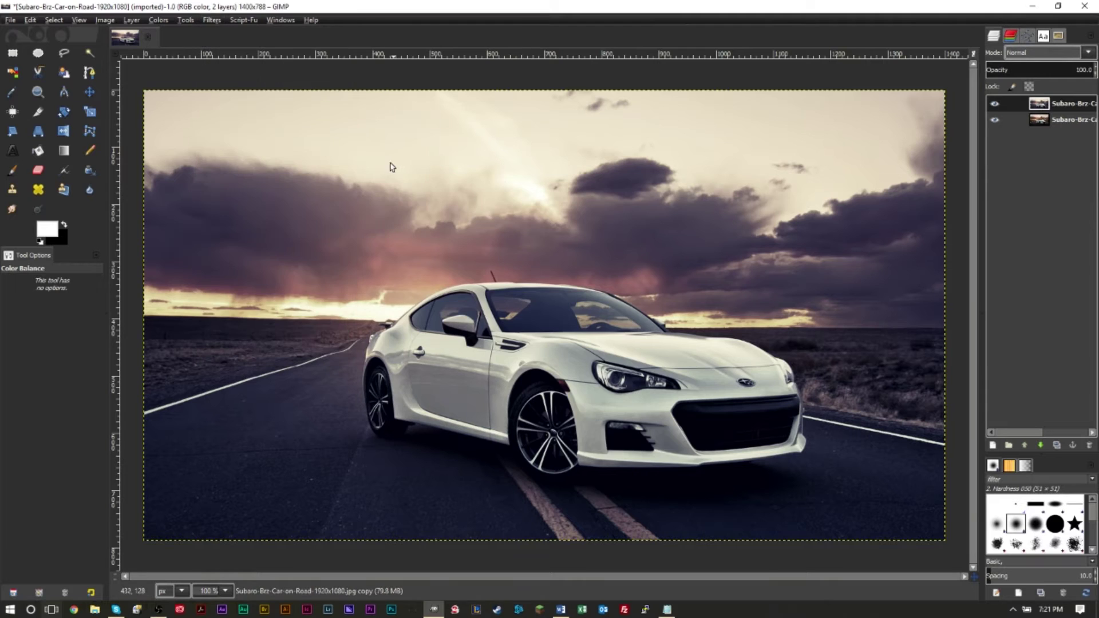
drag(549, 197, 679, 164)
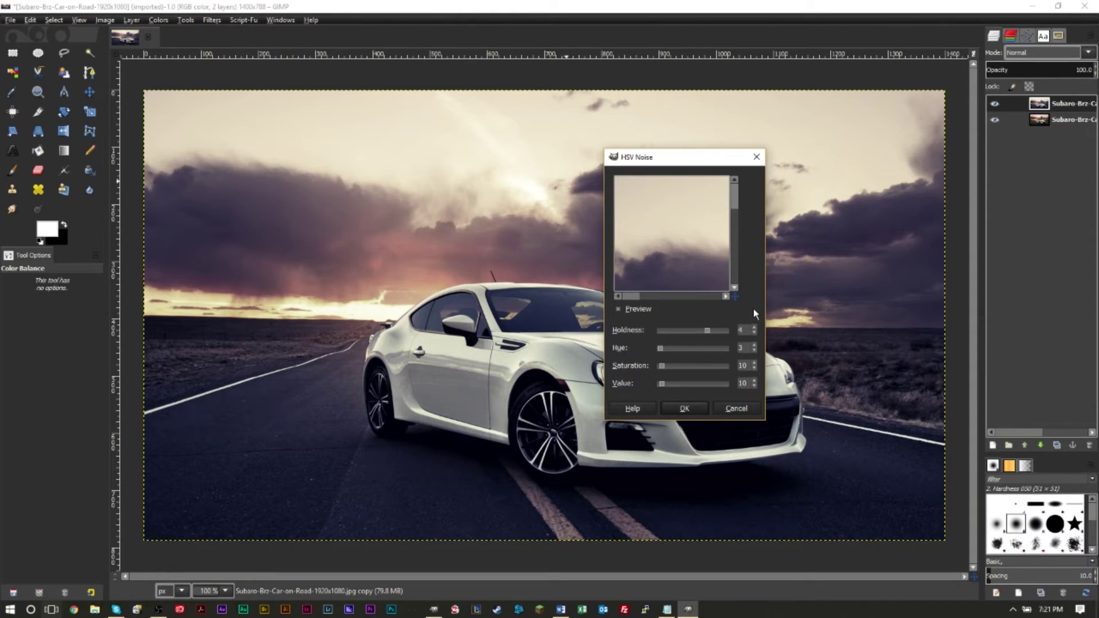
key(Return)
click(692, 409)
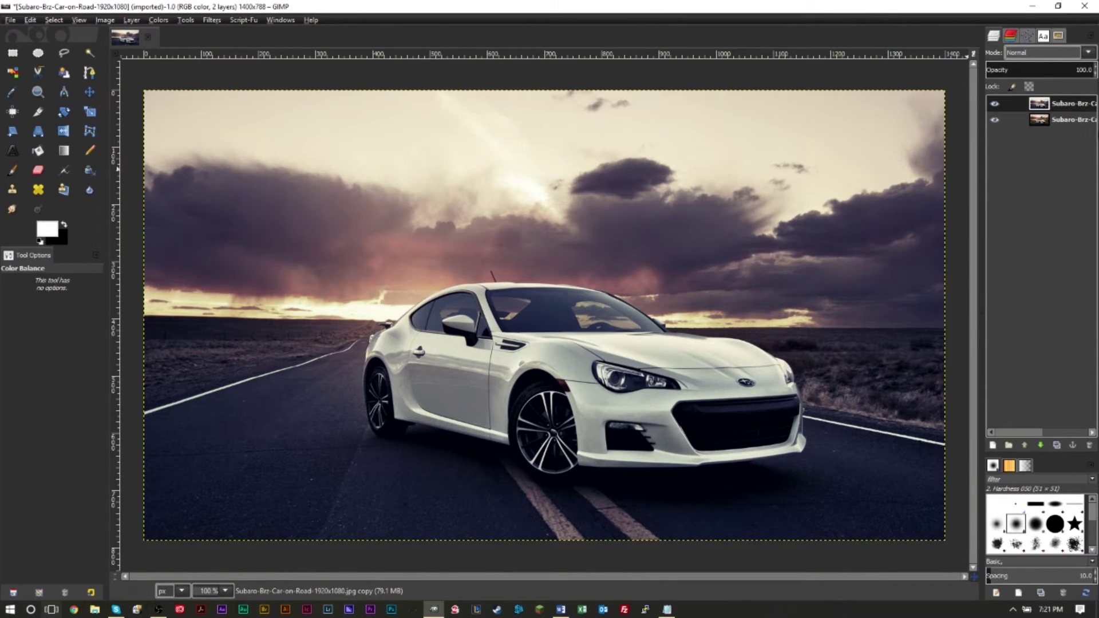
Step: Duplicate the color-graded layer and apply an RLE Gaussian Blur with 8 px horizontal and vertical radius to the new copy
right_click(1069, 106)
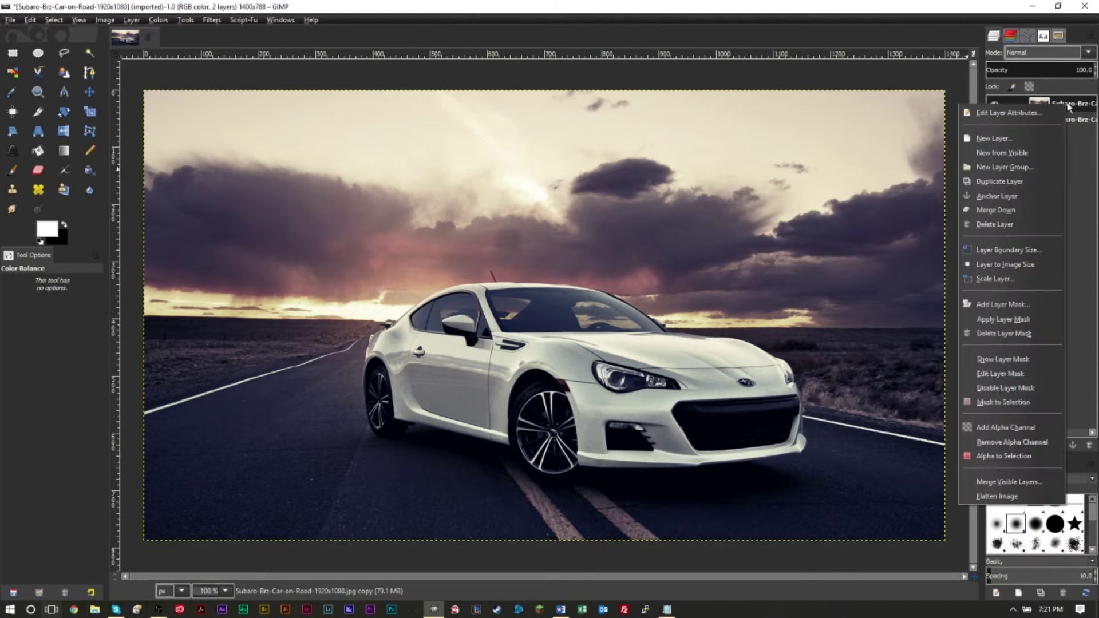
click(1006, 181)
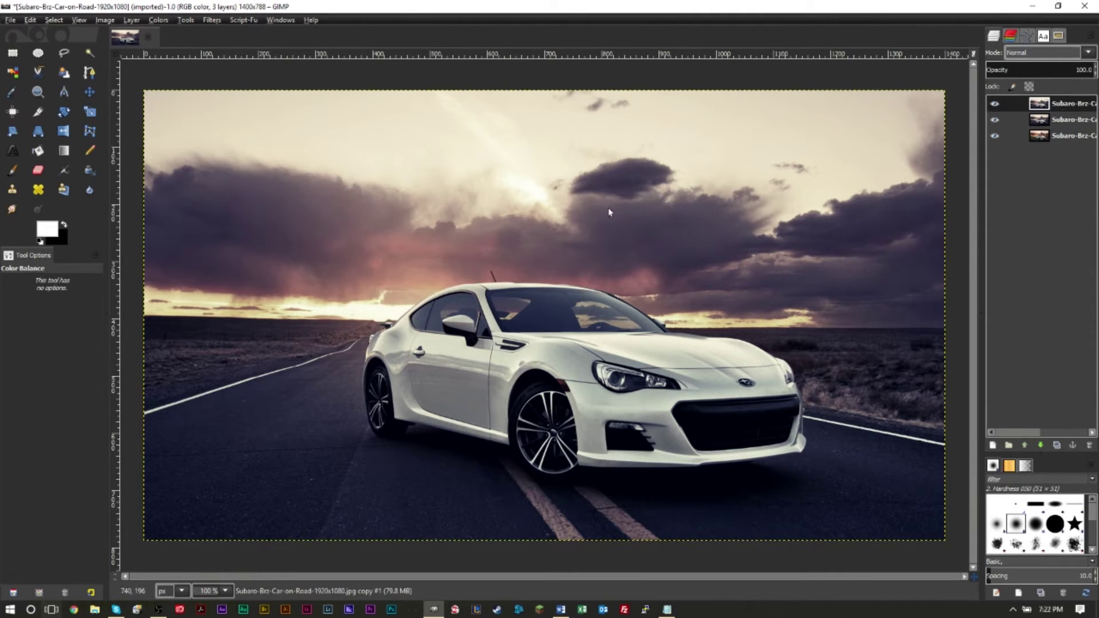
click(221, 23)
mouse_move(251, 100)
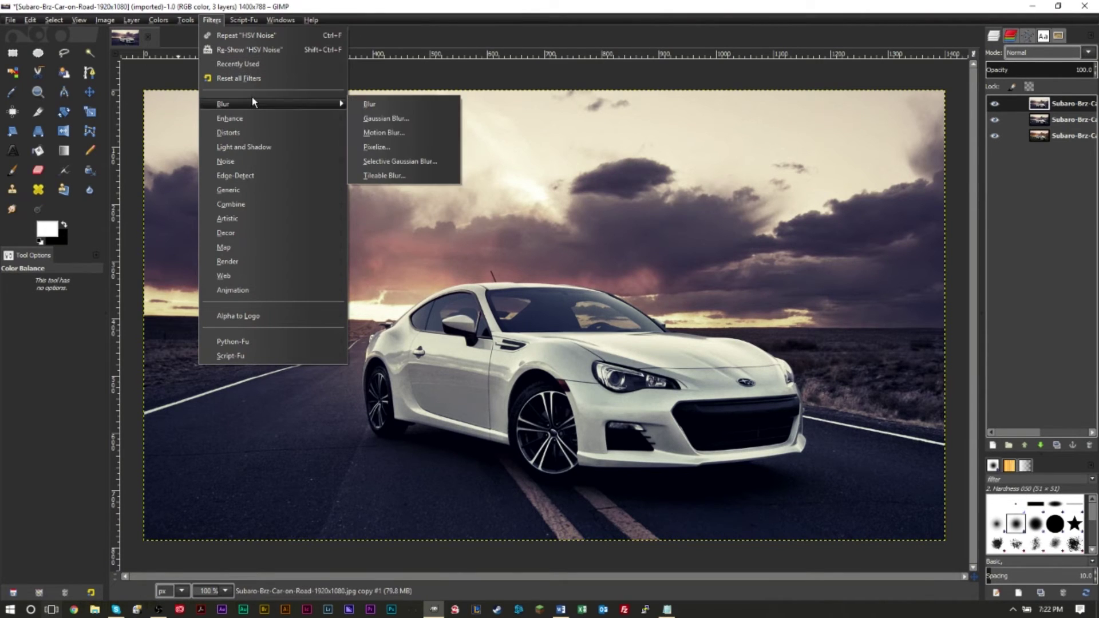
click(408, 120)
drag(599, 198, 757, 162)
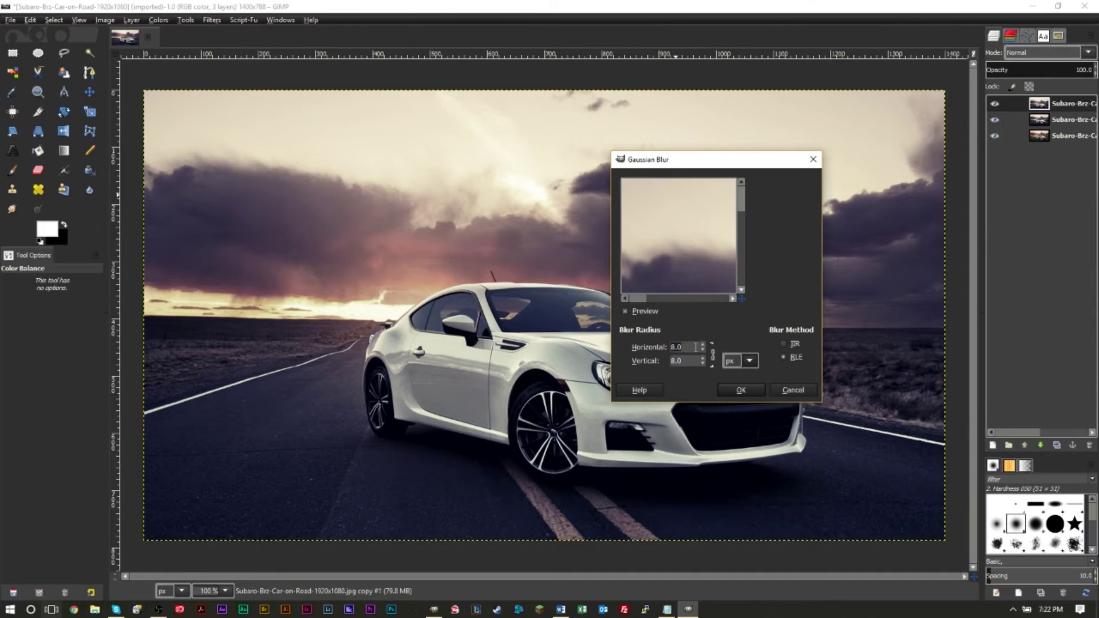
click(692, 361)
click(742, 390)
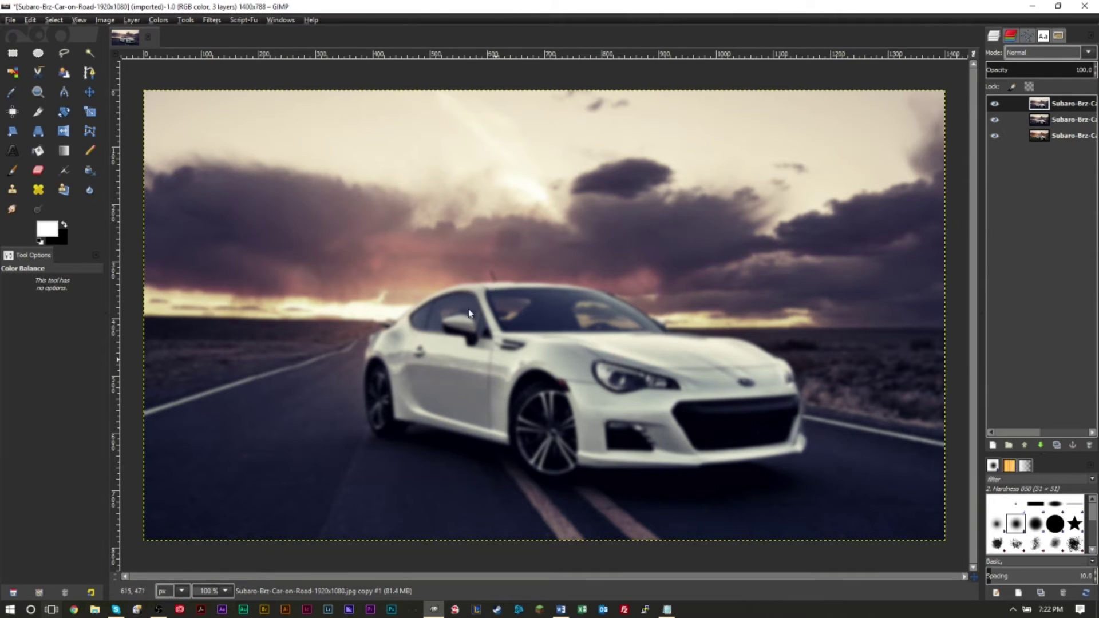
click(995, 103)
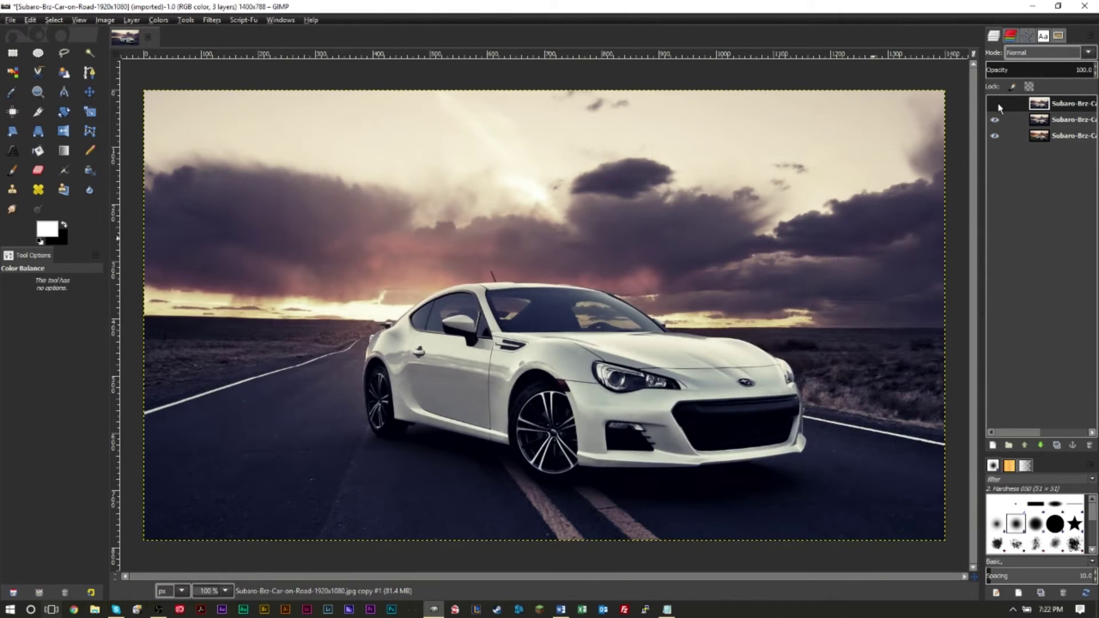
click(994, 104)
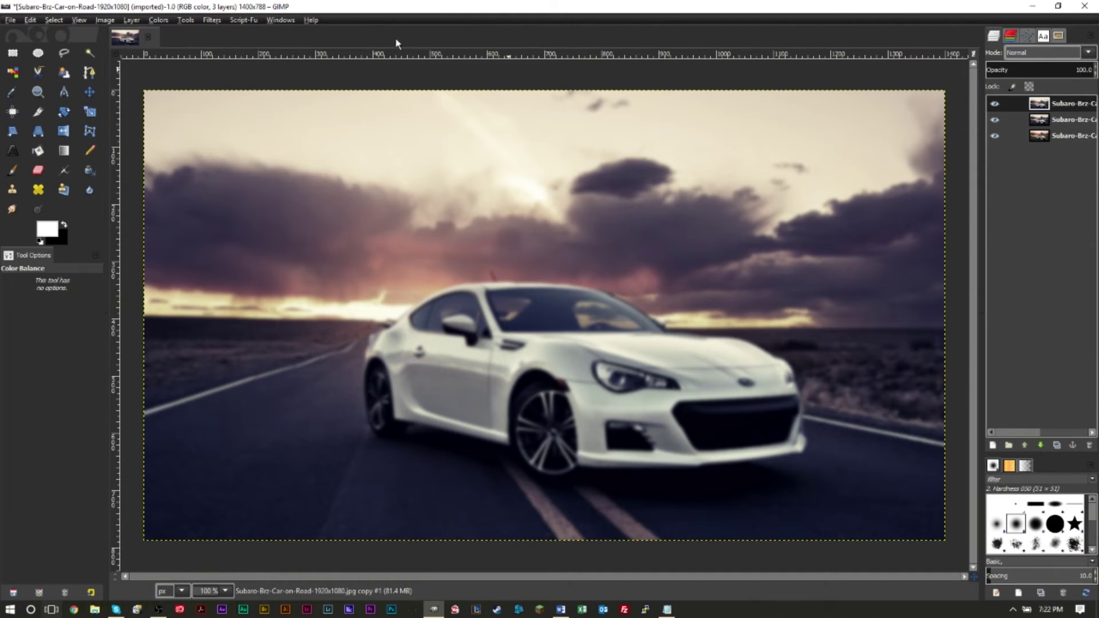
Step: Apply HSV Noise to the blurred layer copy with Holdness 4, Hue 3, Saturation 10 and Value 10
click(212, 20)
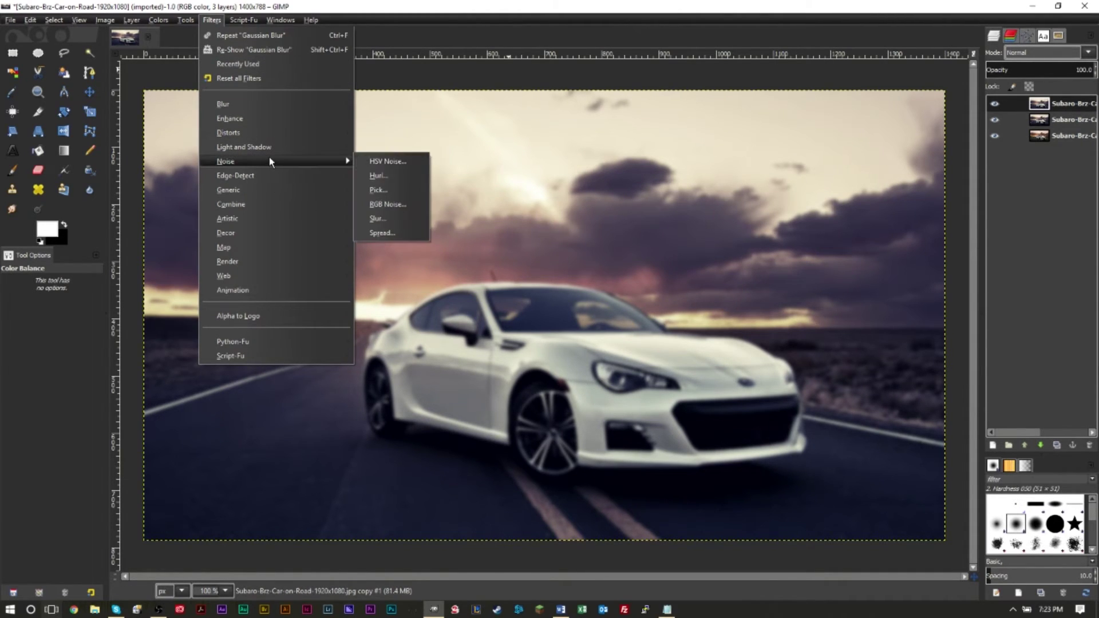
click(507, 179)
drag(507, 178, 621, 151)
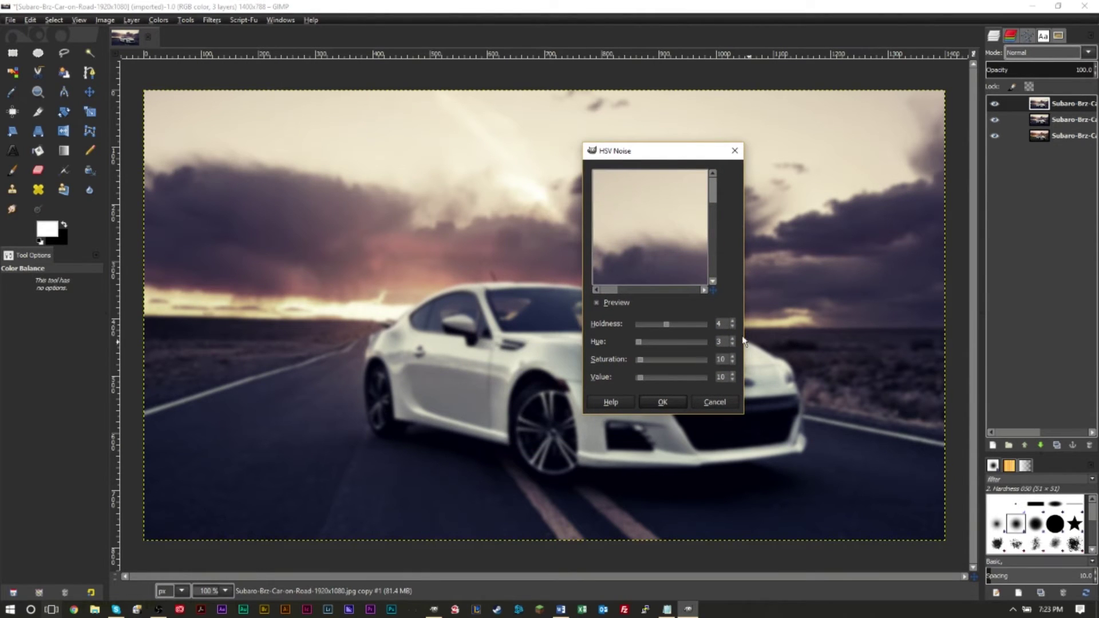
click(678, 402)
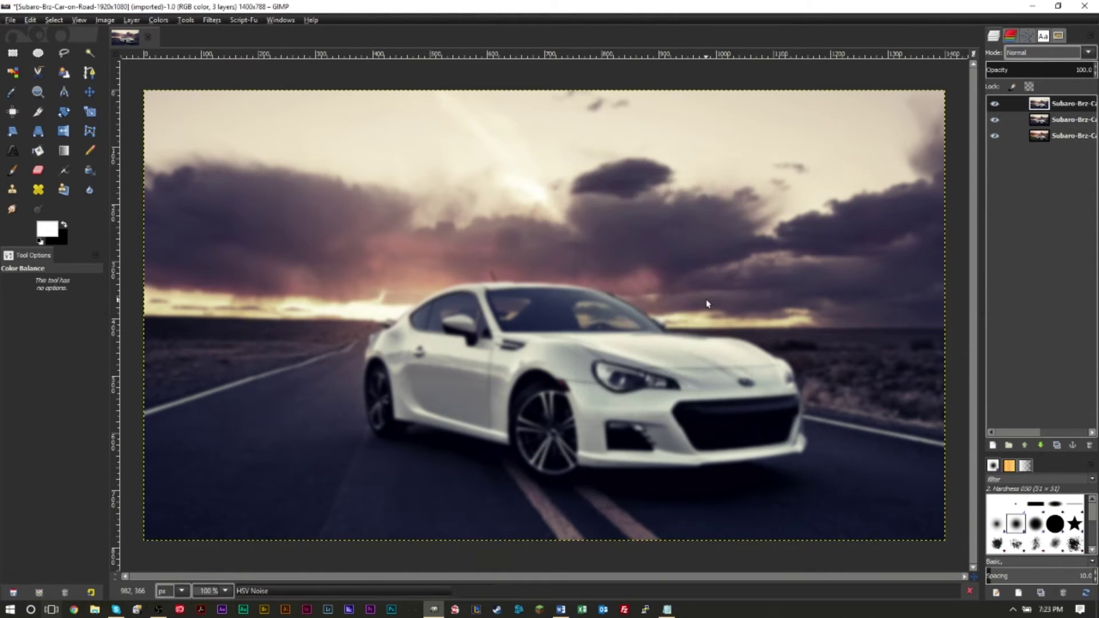
Step: Run HSV Noise again on the blurred layer copy with Holdness 6, Hue 3, Saturation 10 and Value 10
click(192, 22)
mouse_move(212, 20)
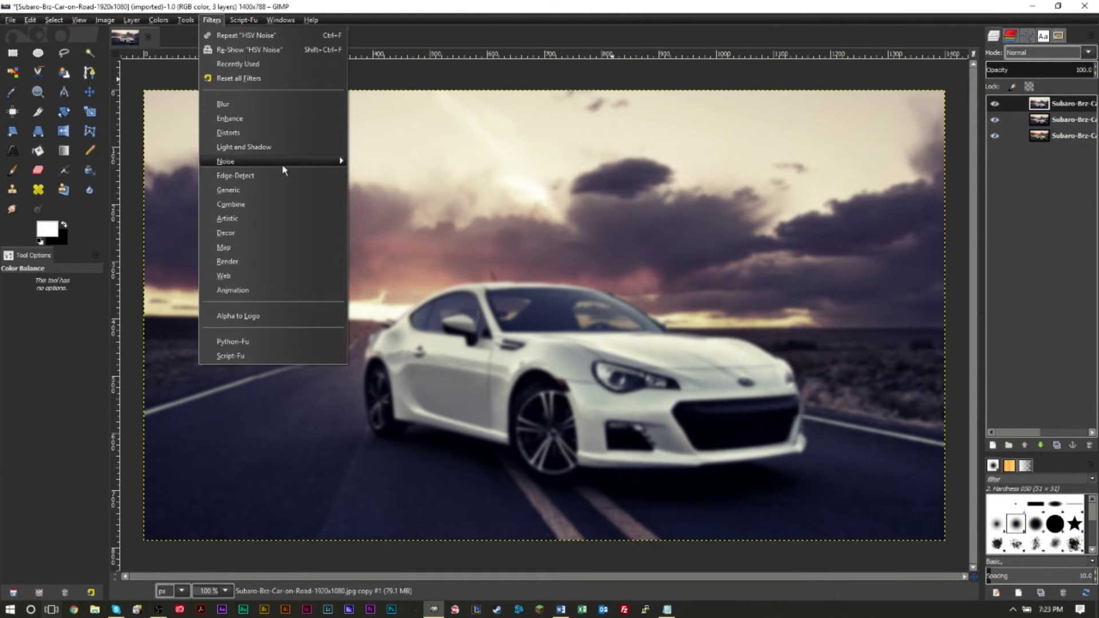
mouse_move(283, 163)
click(386, 163)
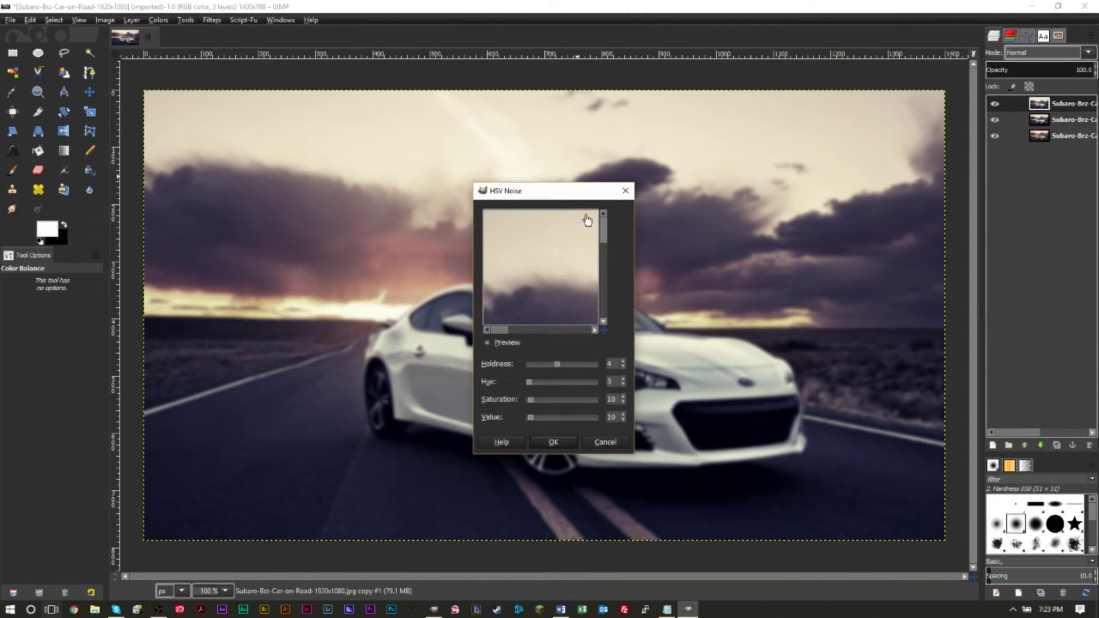
click(570, 363)
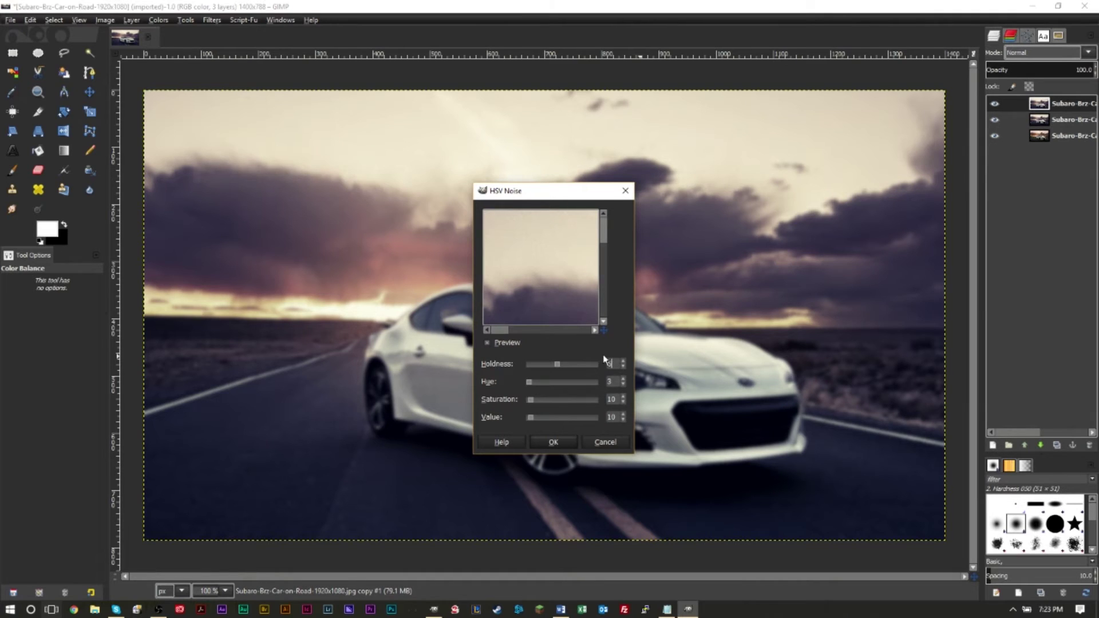
click(554, 442)
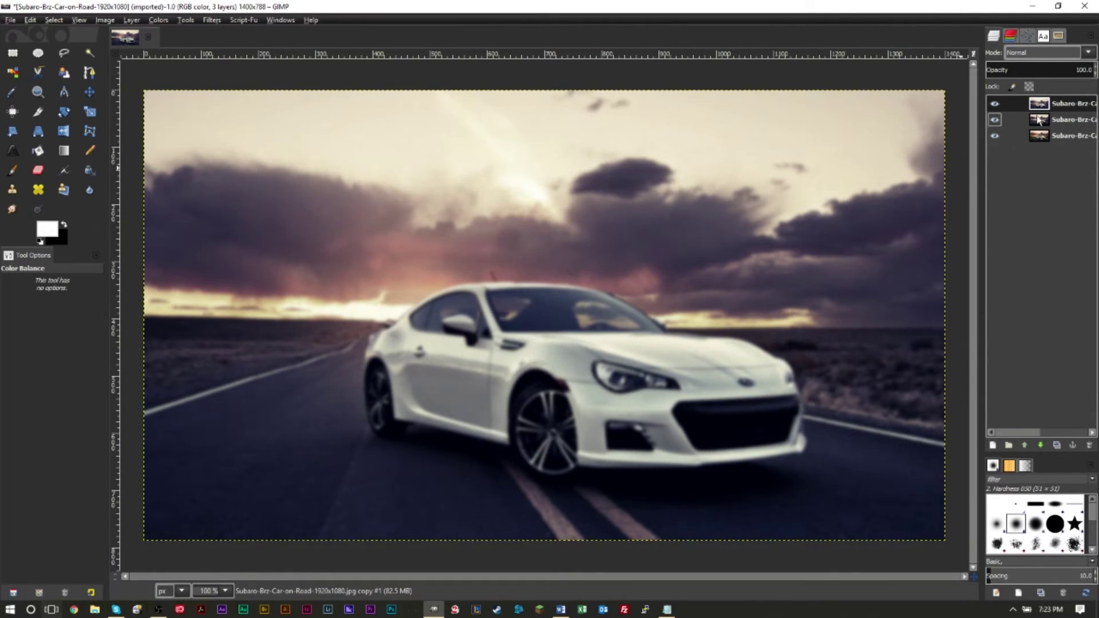
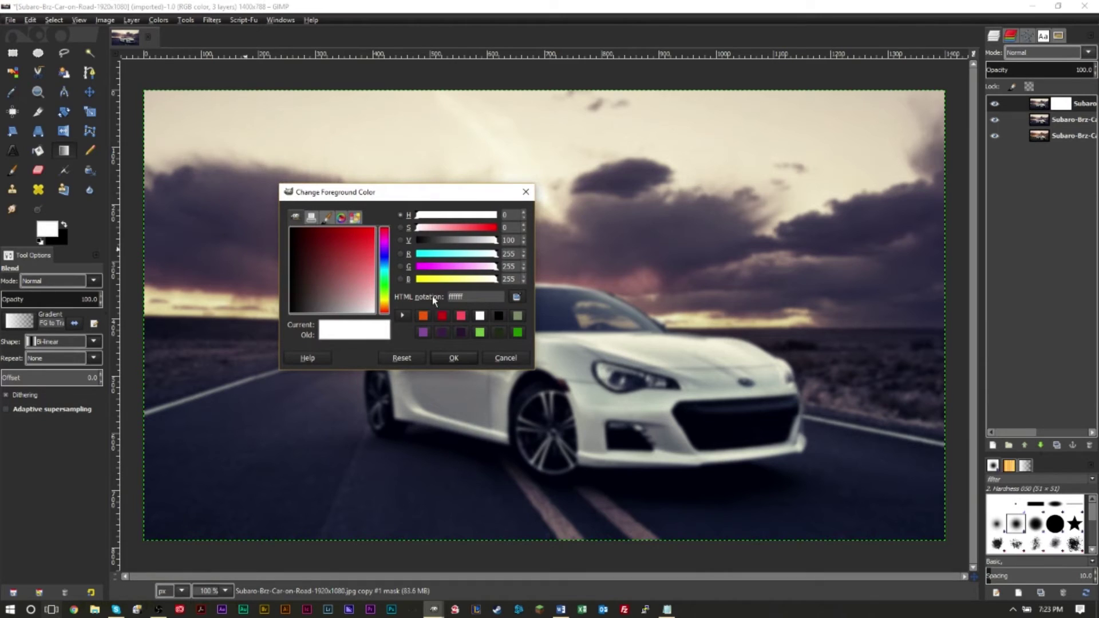
Step: Prepare the Blend tool for the layer mask with black as foreground, the FG to Transparent gradient and the Bi-linear shape
click(499, 359)
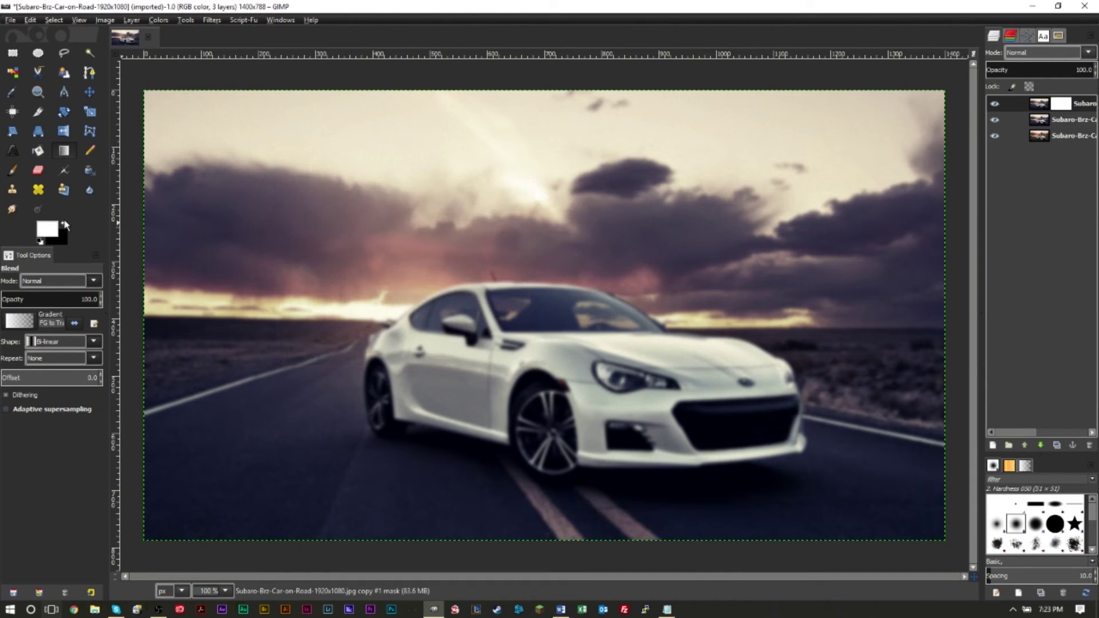
click(64, 222)
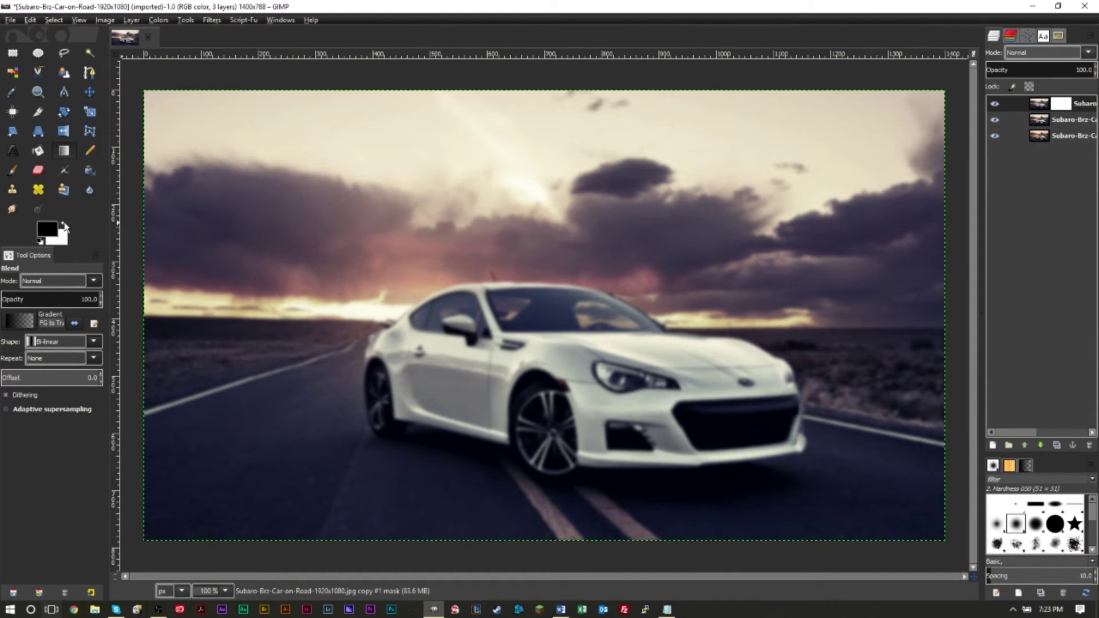
click(16, 322)
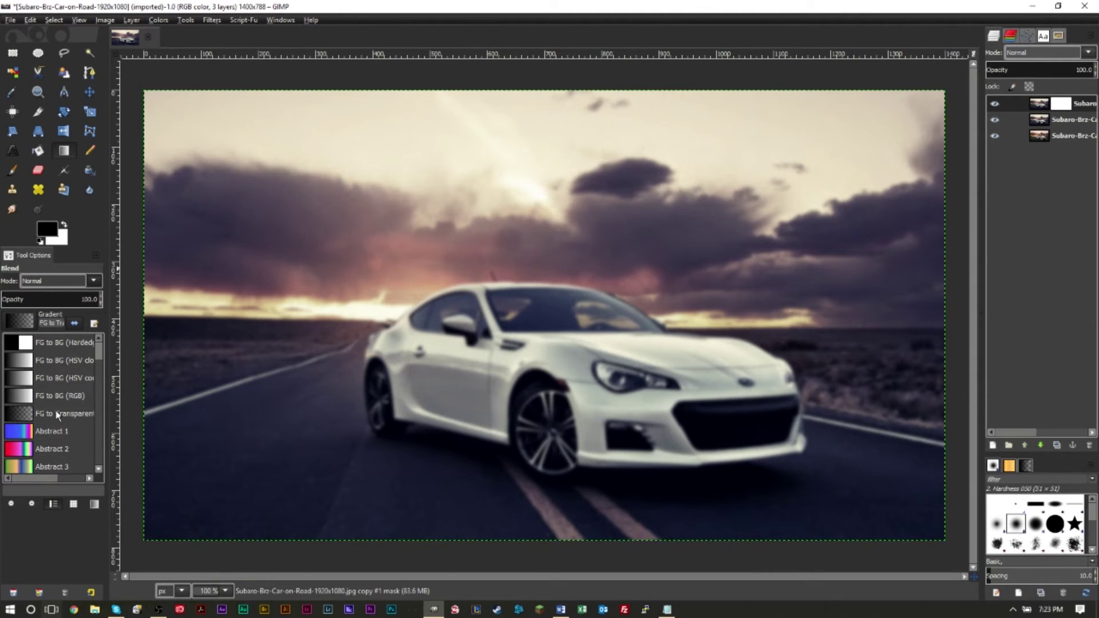
click(39, 544)
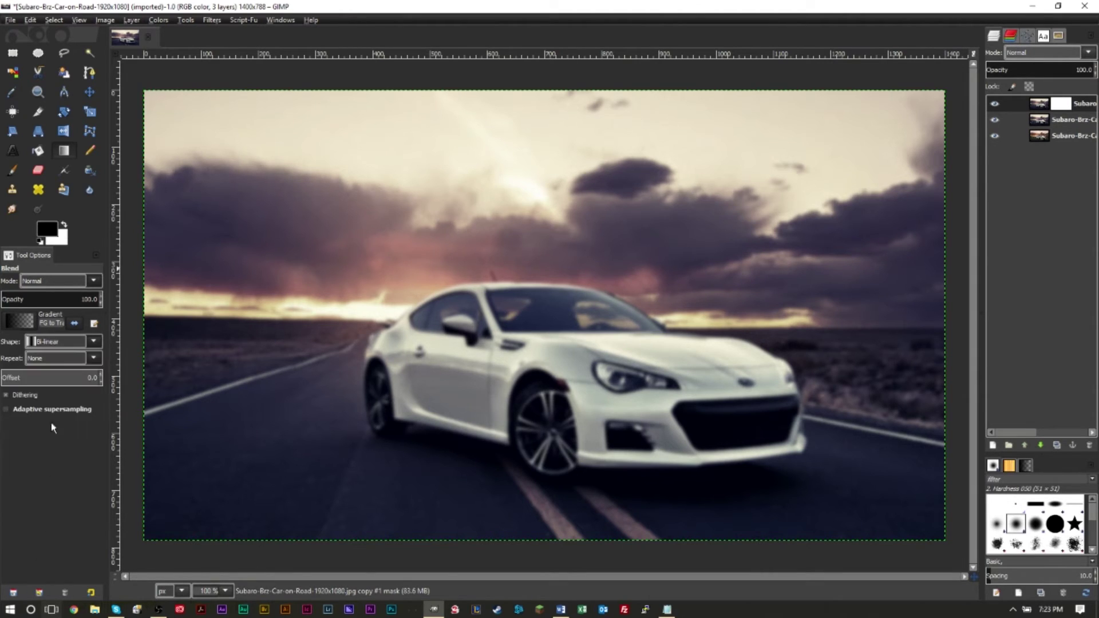
click(91, 343)
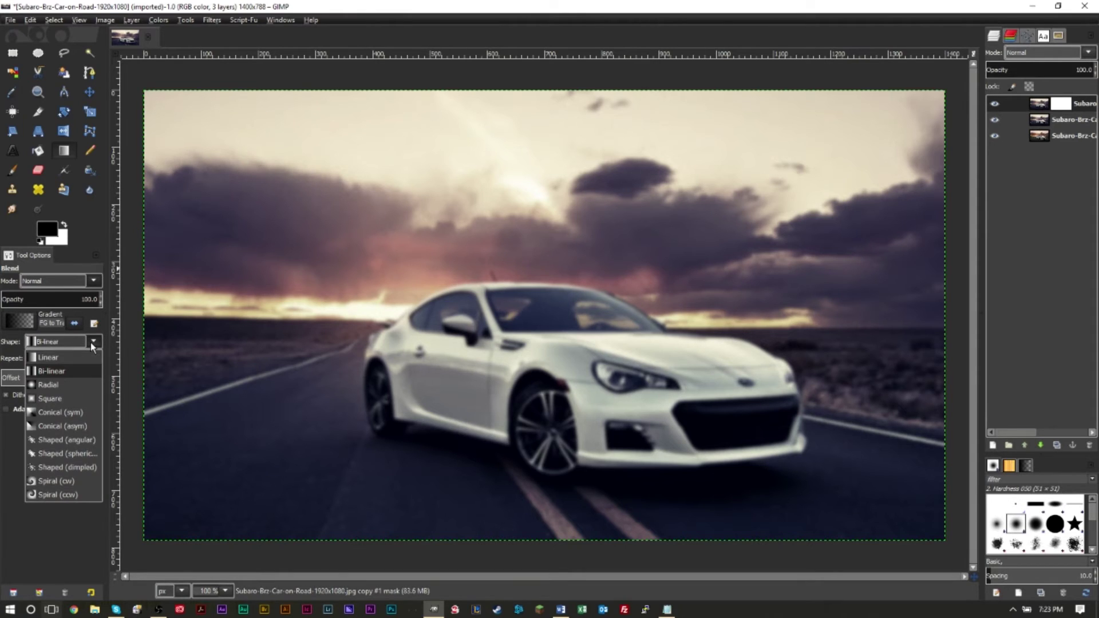
click(73, 371)
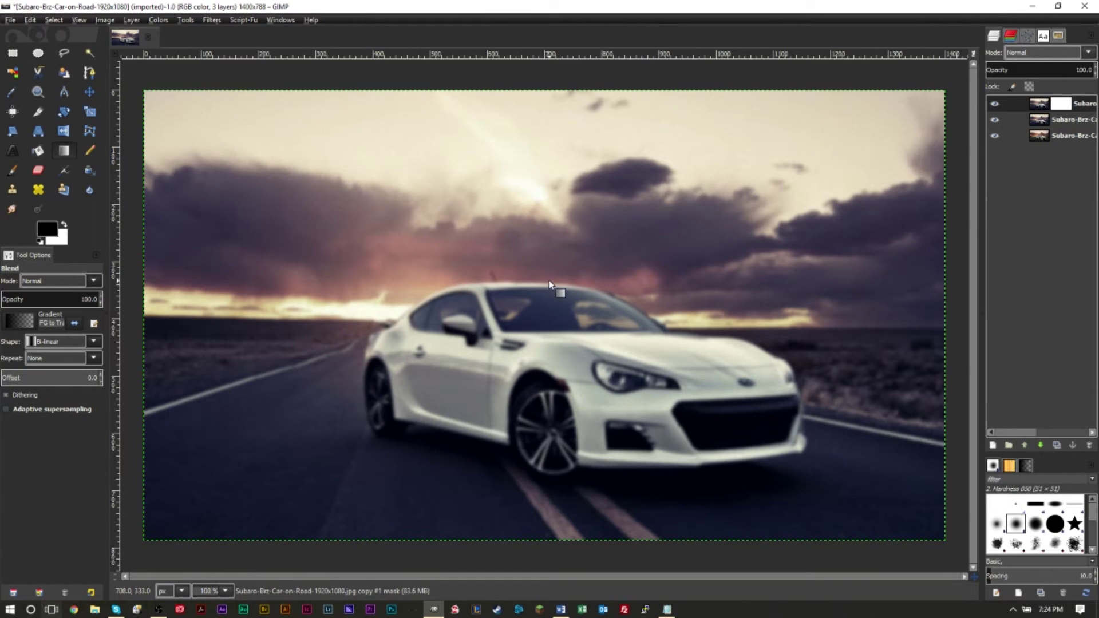
Step: Draw two overlapping downward gradients about 345 px long over the car on the layer mask and compare before and after
drag(547, 282, 548, 483)
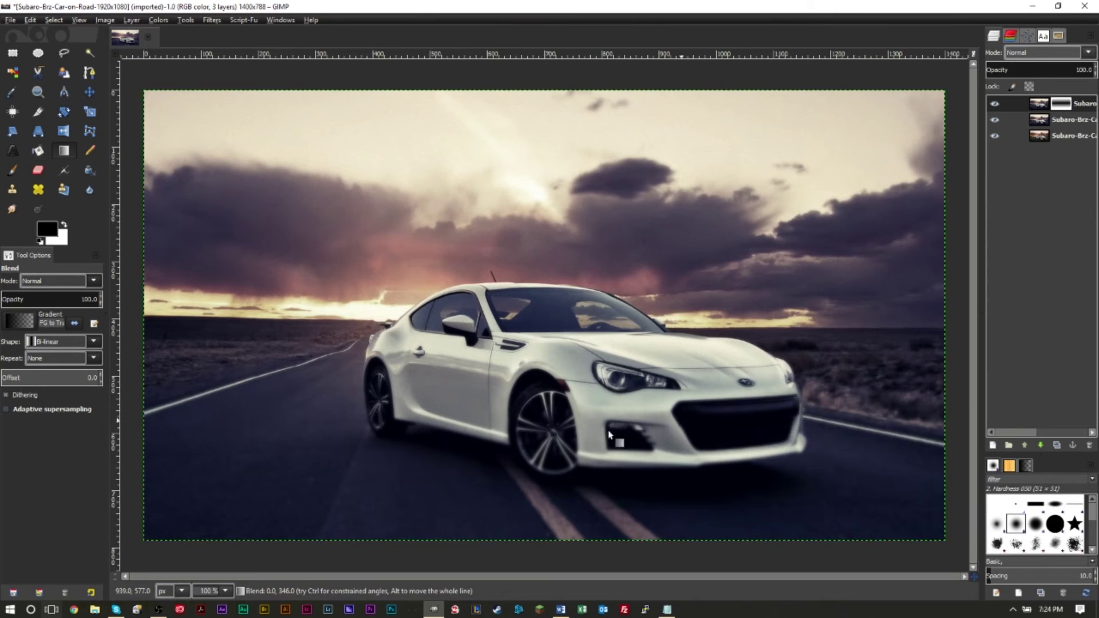
drag(549, 277, 560, 476)
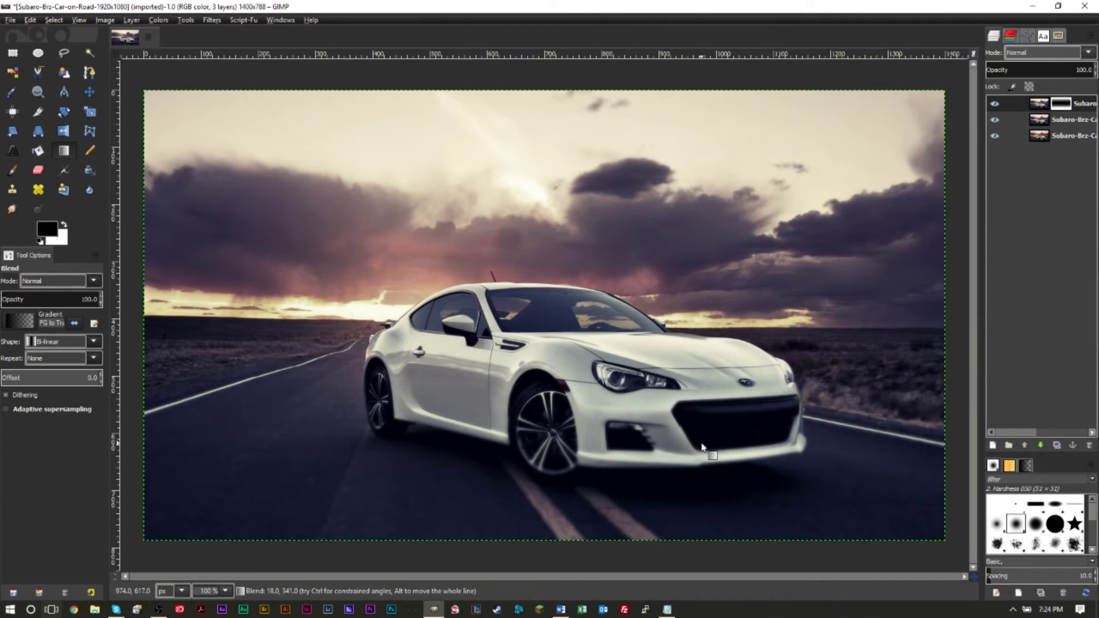
key(ctrl+z)
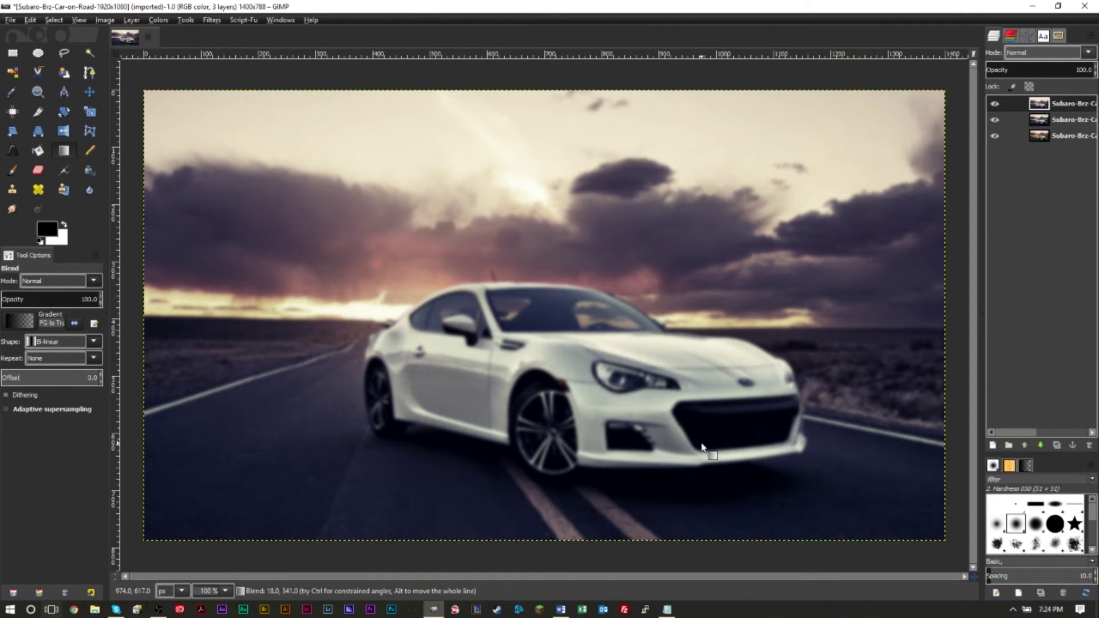
key(ctrl+y)
key(ctrl+y)
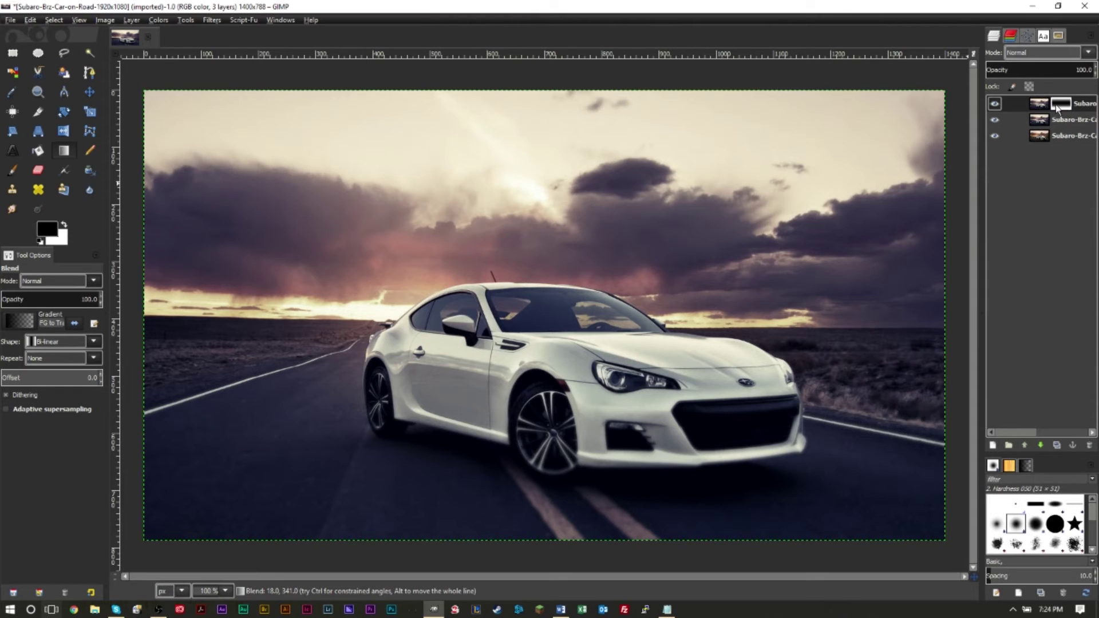
Step: Widen the layer list and add a new transparent layer above the masked blur layer
drag(980, 424, 962, 424)
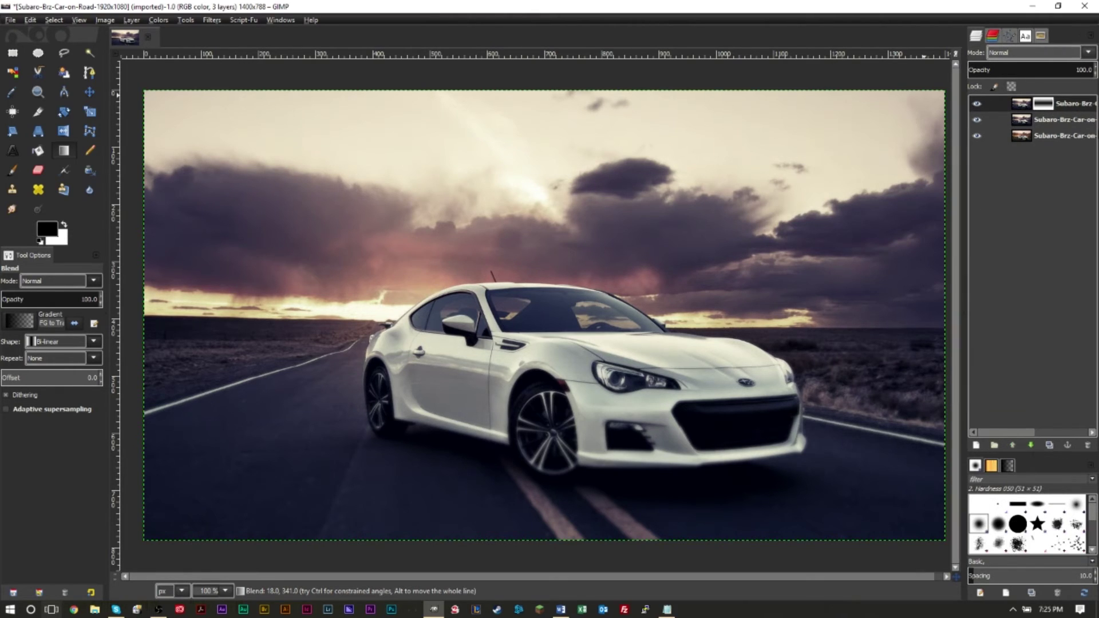
click(977, 445)
click(982, 533)
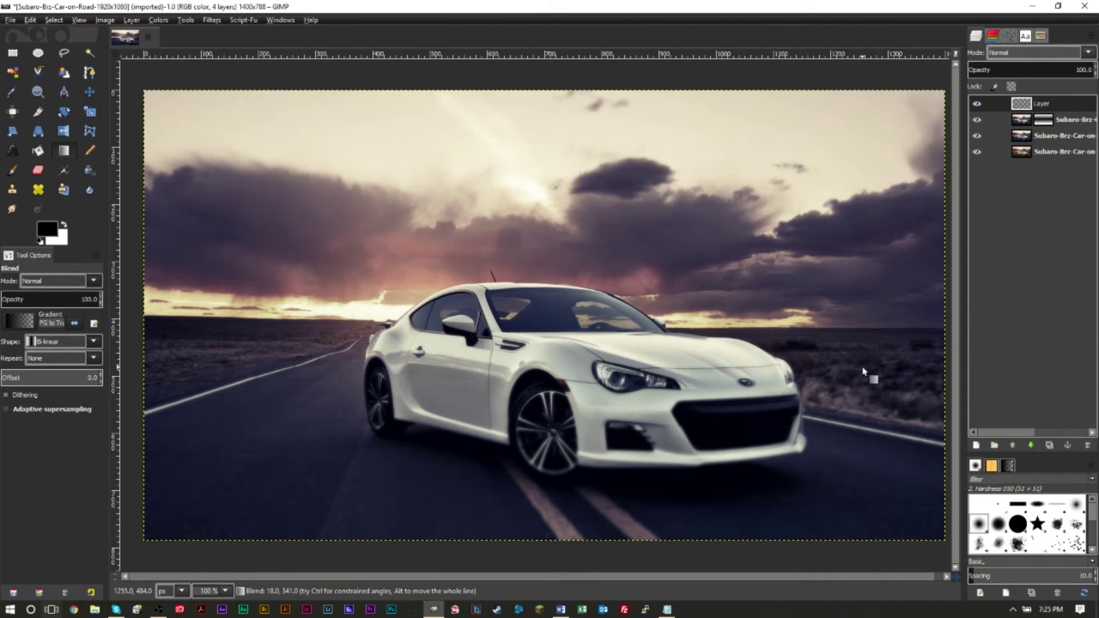
Step: Draw an elliptical selection spanning the whole image and feather it by 200 px
click(38, 53)
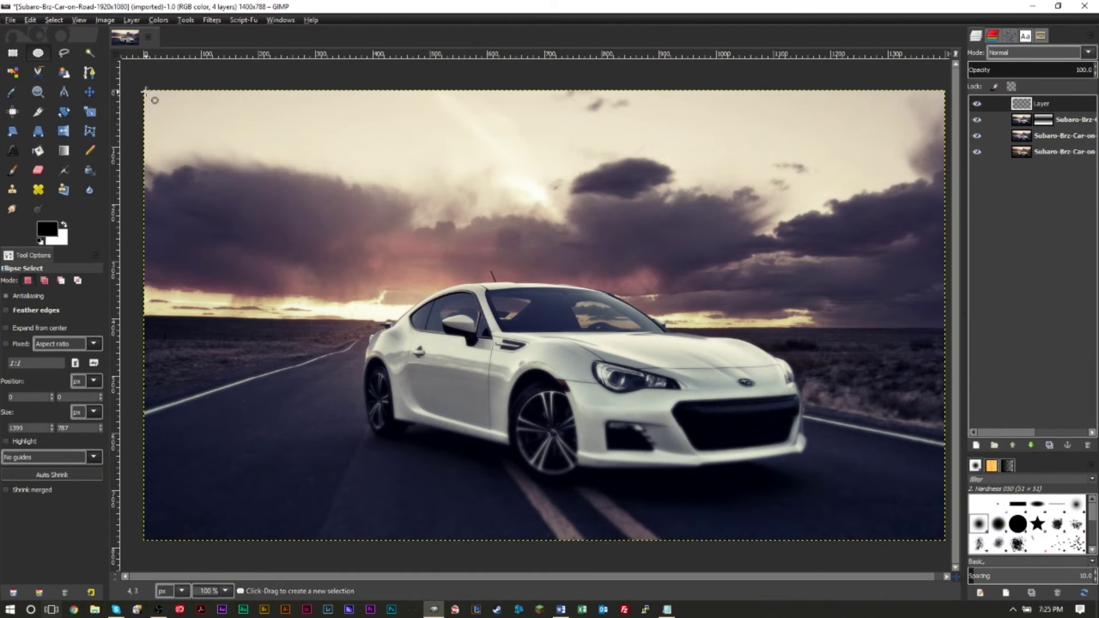
drag(143, 90, 943, 539)
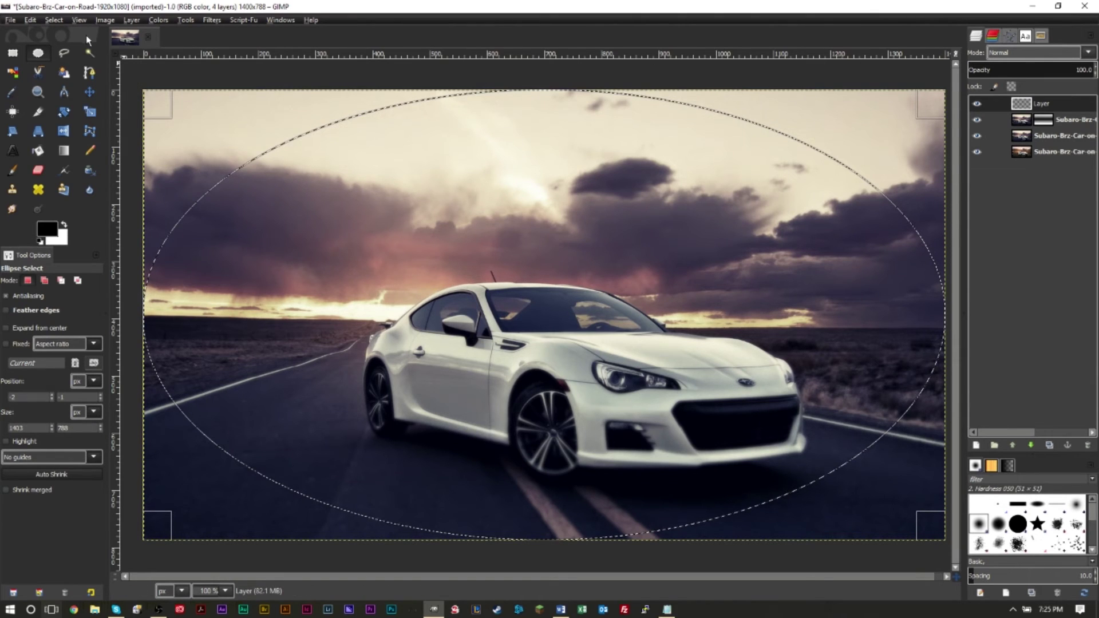
click(57, 24)
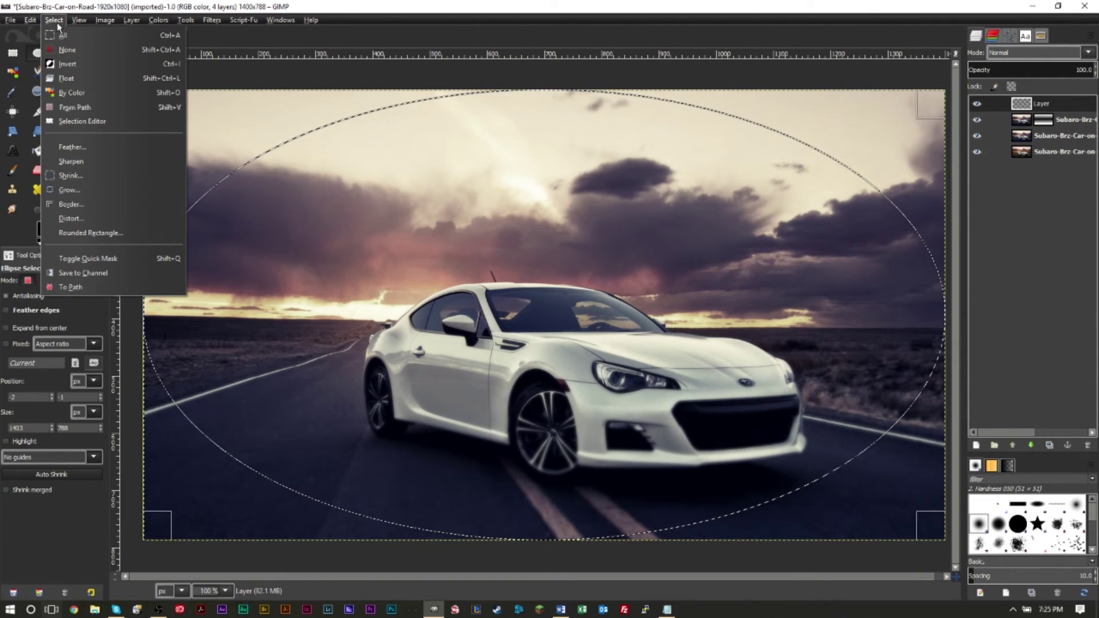
click(103, 147)
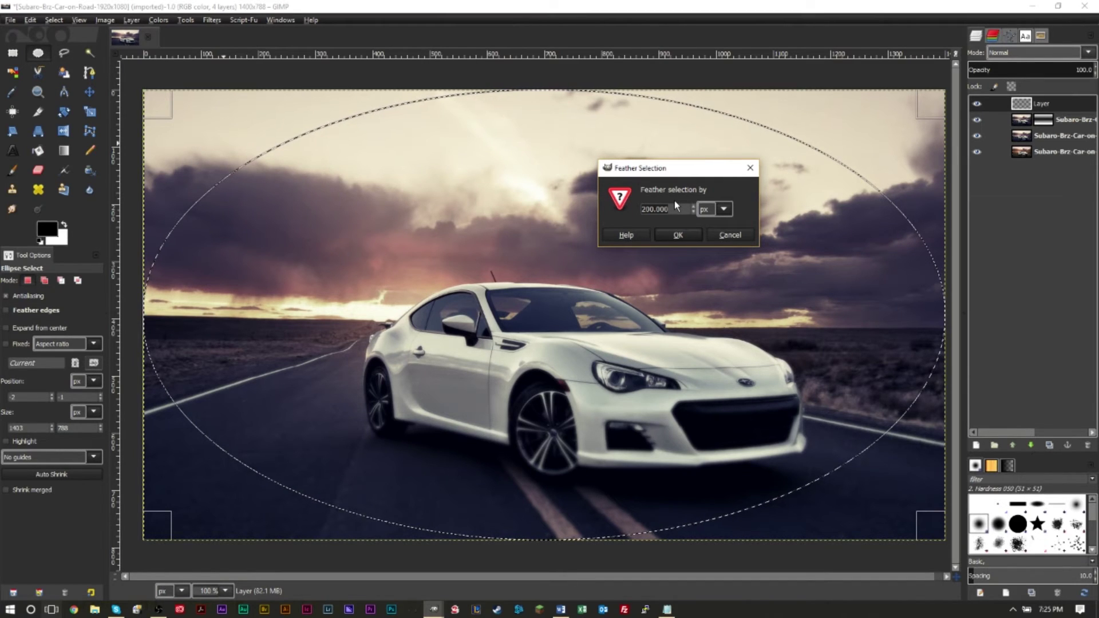
click(678, 234)
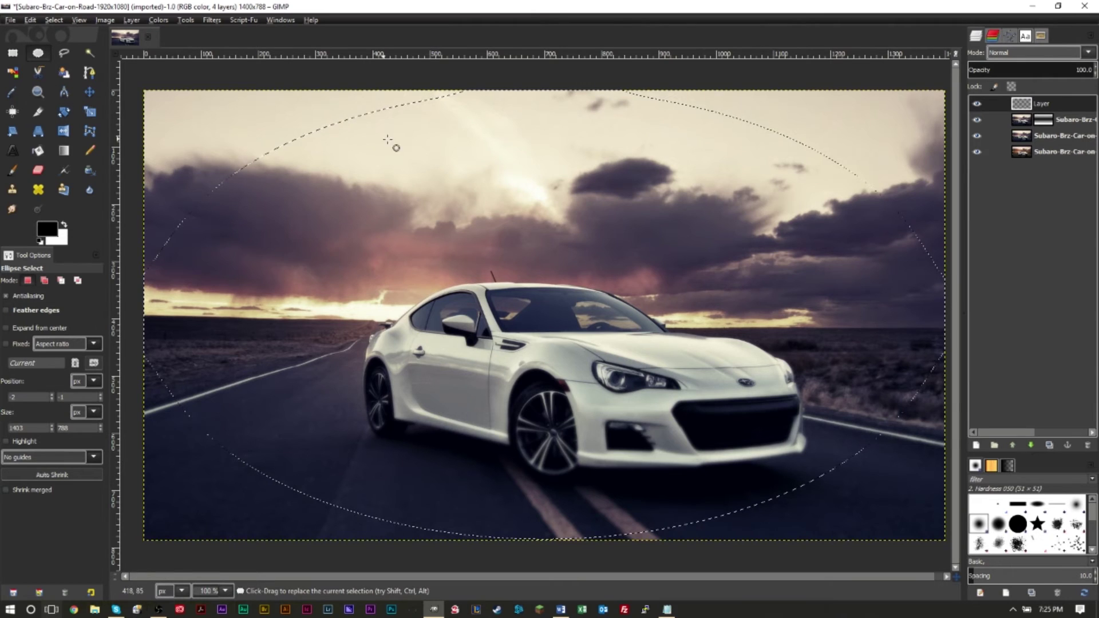
Step: Fill the inverted elliptical selection with black on the new layer as a vignette and clear the selection
click(54, 20)
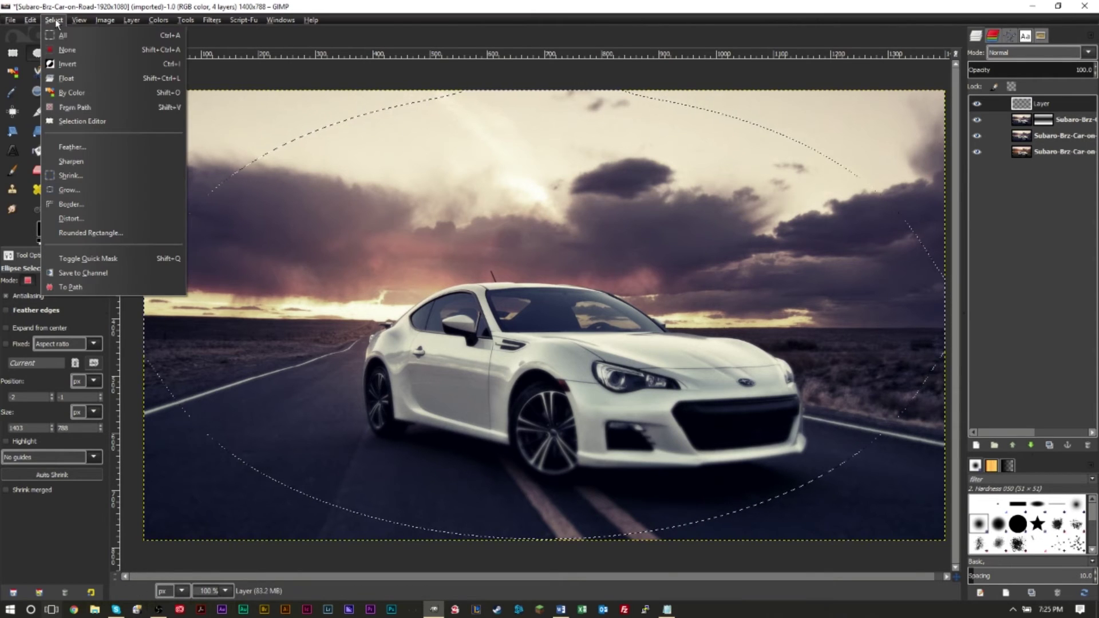
click(67, 64)
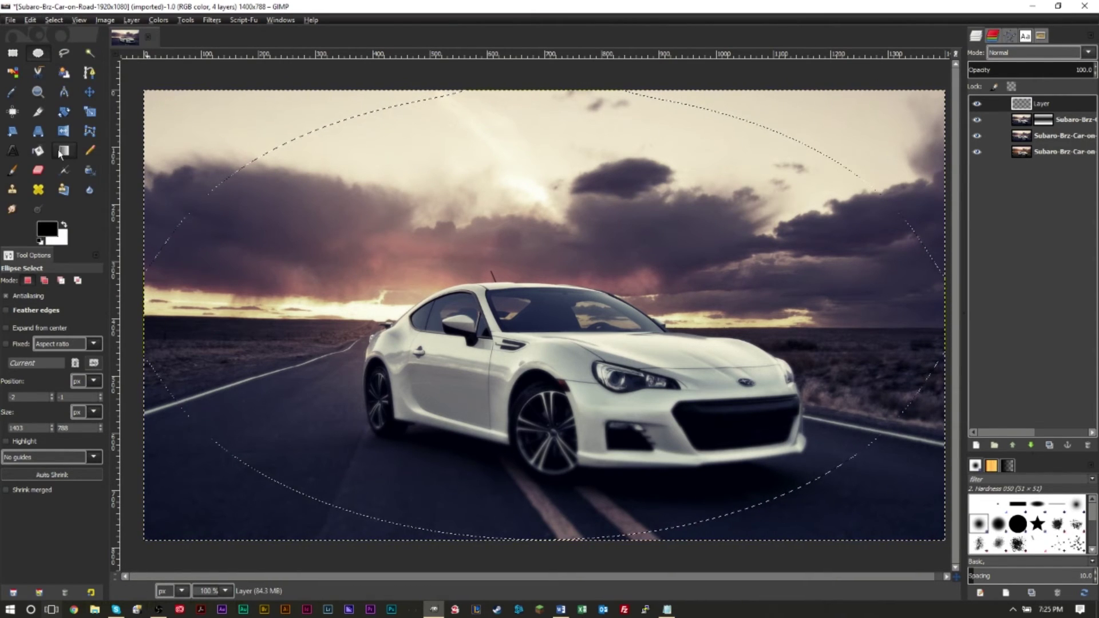
click(38, 150)
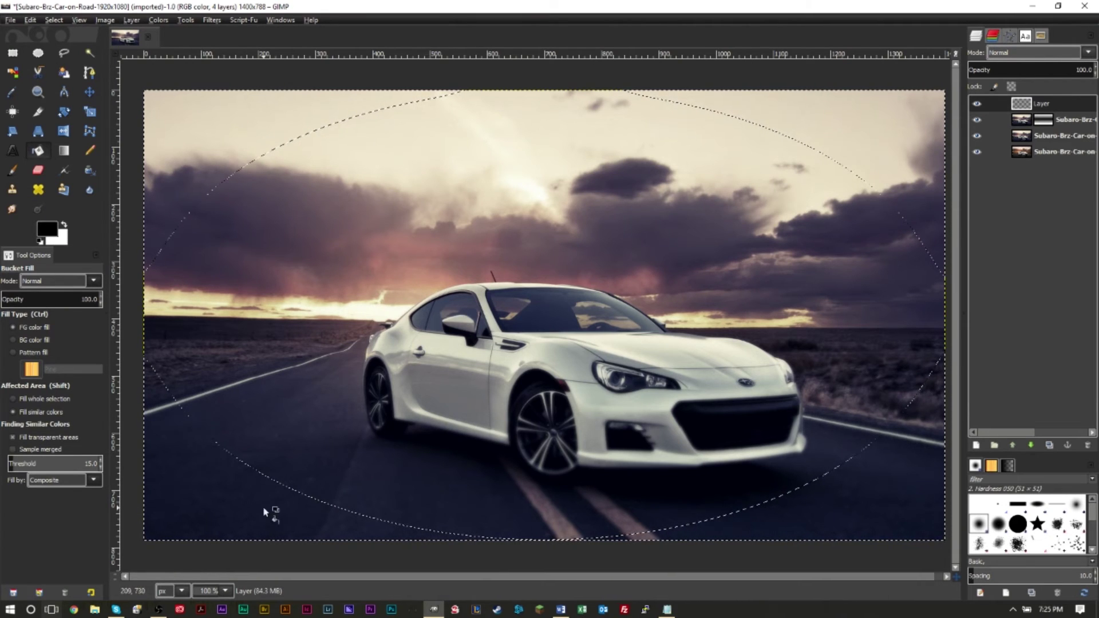
click(315, 488)
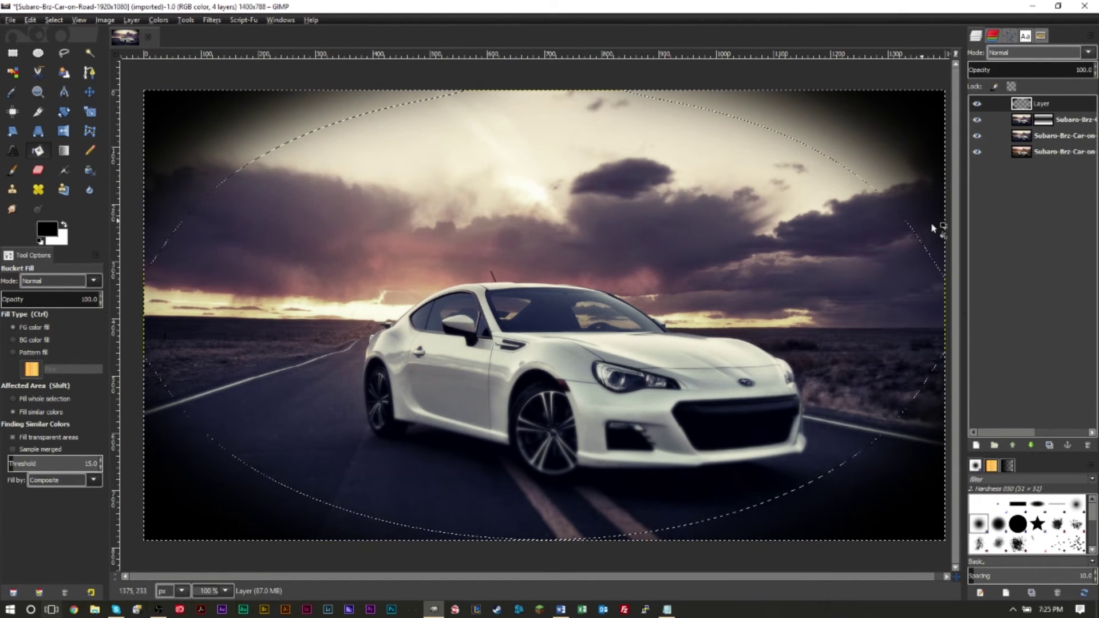
click(54, 19)
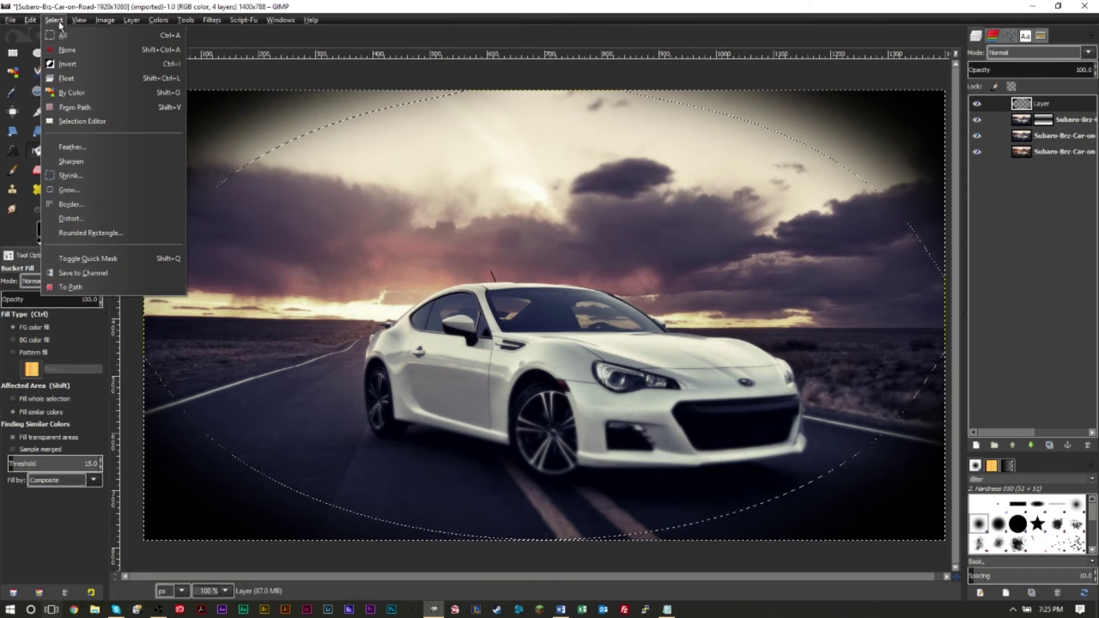
click(57, 49)
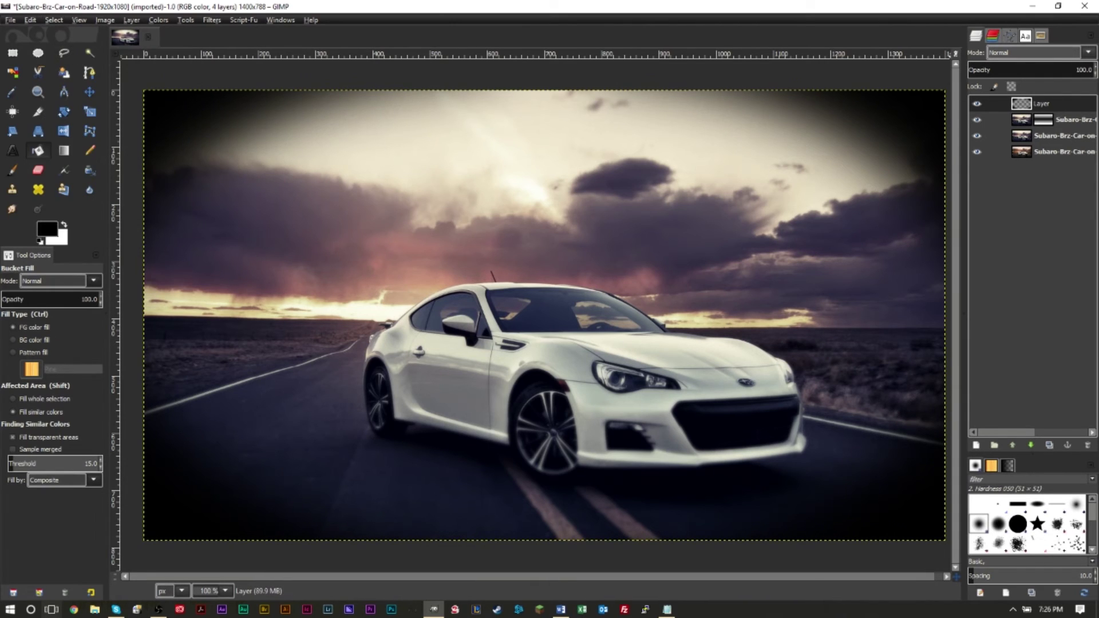
Step: Try the Overlay blend mode on the vignette layer with the layer hidden and shown, and change the mode to Grain merge
click(1001, 52)
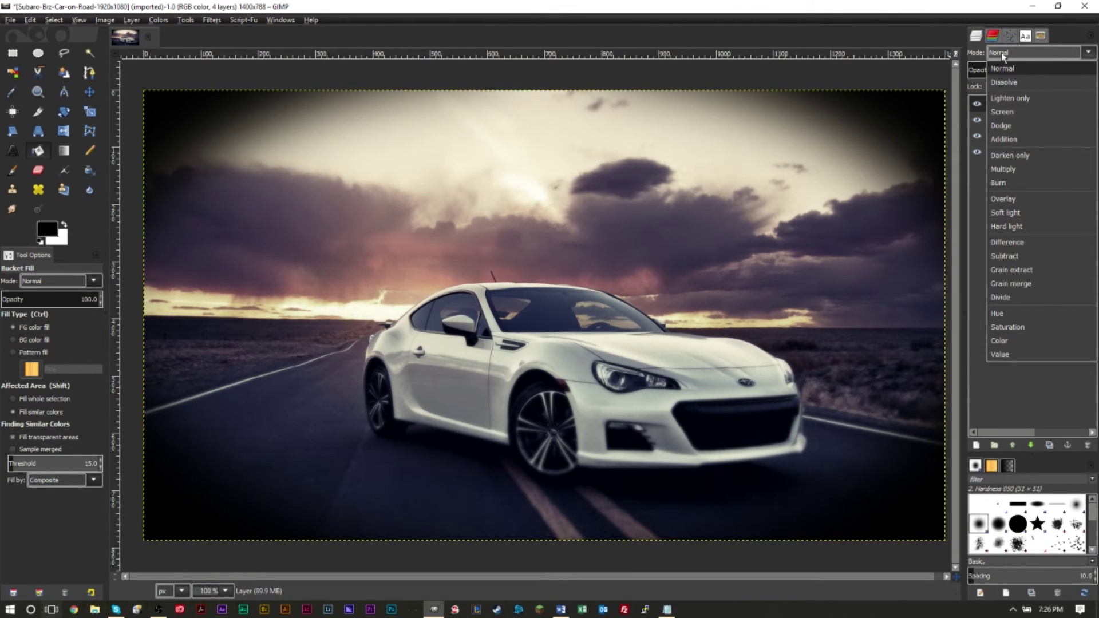
click(1023, 198)
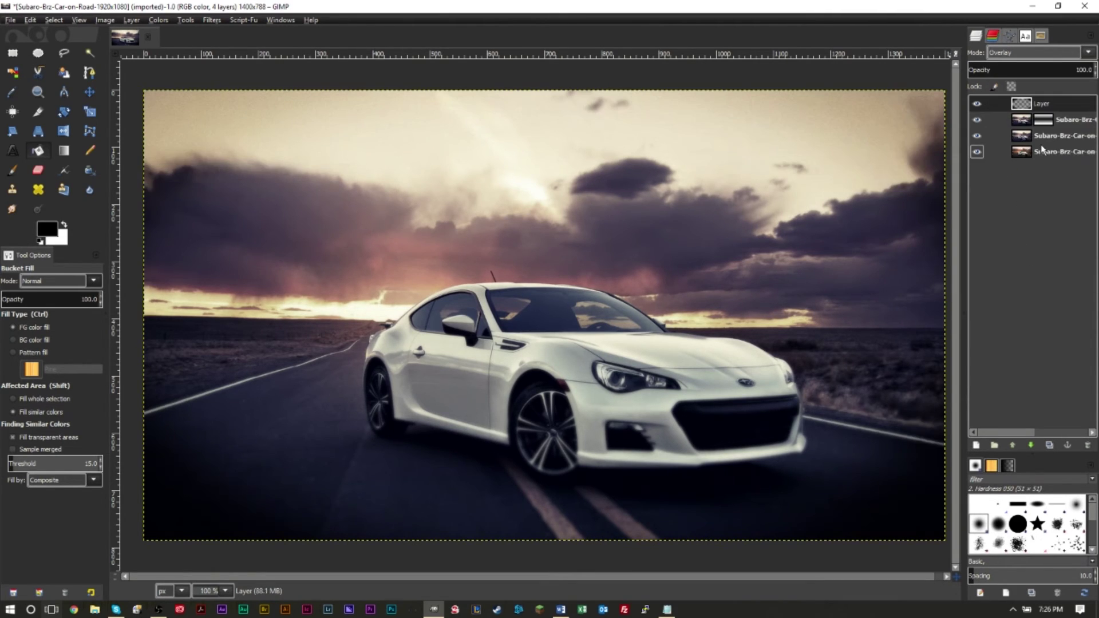
click(976, 105)
click(976, 104)
click(1013, 53)
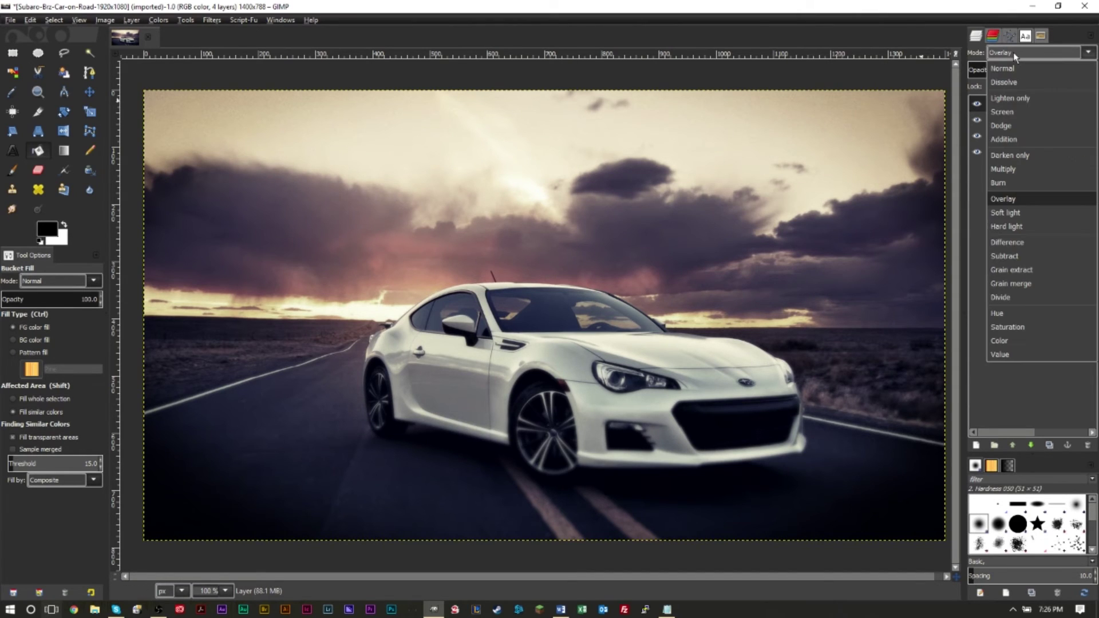
click(1026, 277)
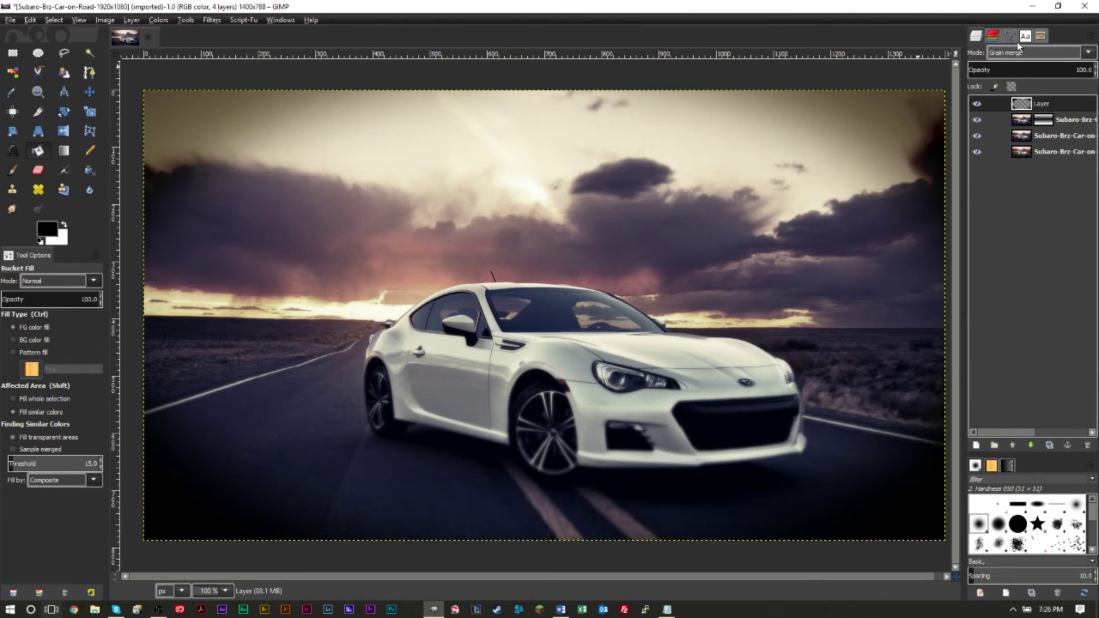
Step: Compare the photo with the vignette layer hidden and shown, and reduce the vignette's opacity to 75% and to 50%
click(975, 105)
click(975, 105)
click(1063, 71)
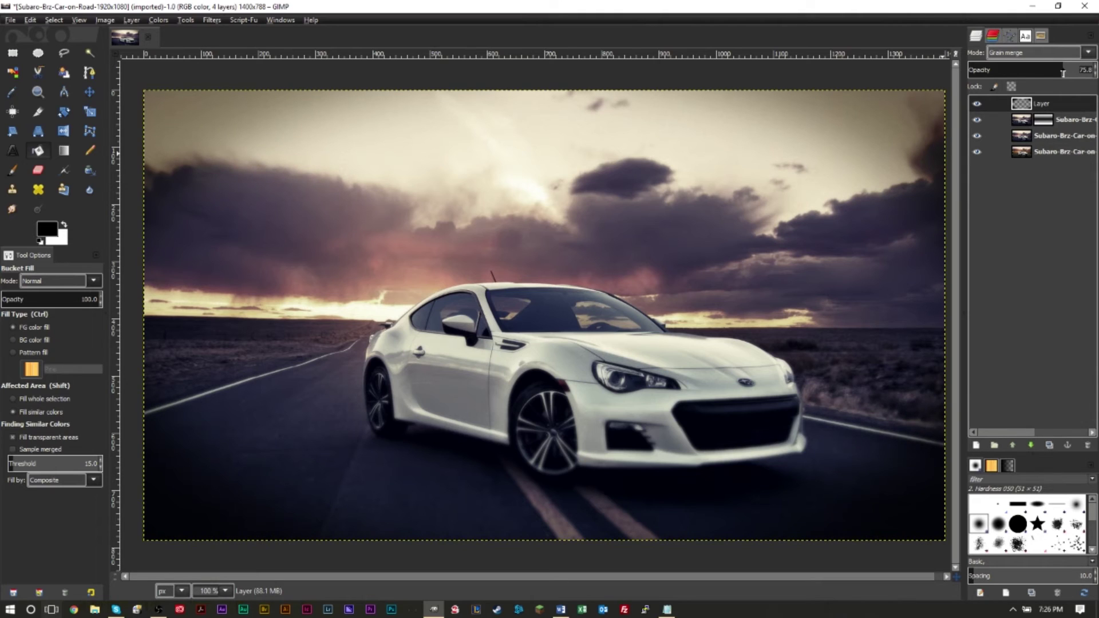
click(1030, 67)
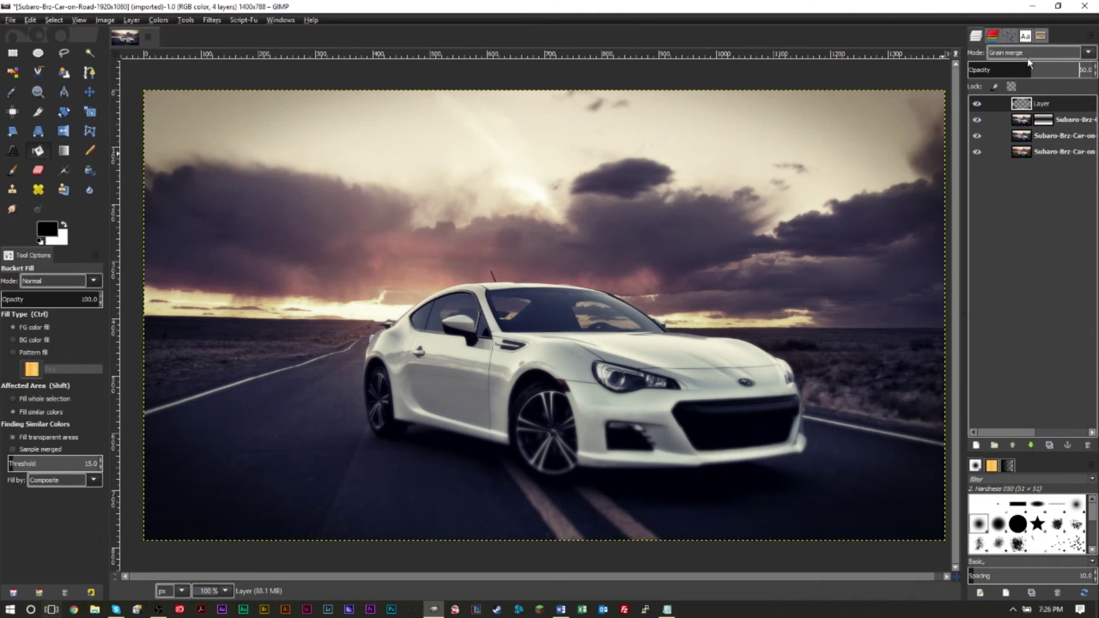
Step: Try 45% opacity on the vignette layer and compare the photo with the layer hidden and shown
key(Return)
key(BackSpace)
key(BackSpace)
key(BackSpace)
key(BackSpace)
text(45)
key(Return)
click(977, 105)
click(977, 105)
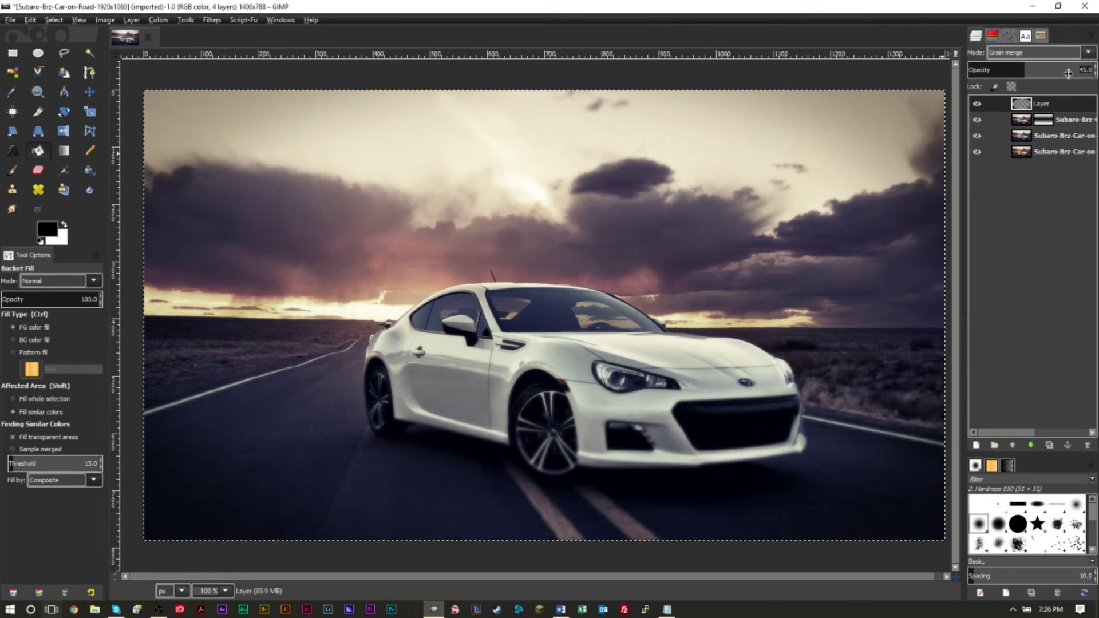
Step: Set the vignette layer's opacity to 50% and check its effect by hiding and showing it repeatedly
key(Return)
click(978, 103)
click(978, 103)
click(978, 103)
click(977, 103)
click(977, 103)
click(977, 103)
Step: Try the Overlay blend mode on the vignette layer and return it to Grain merge
click(1036, 54)
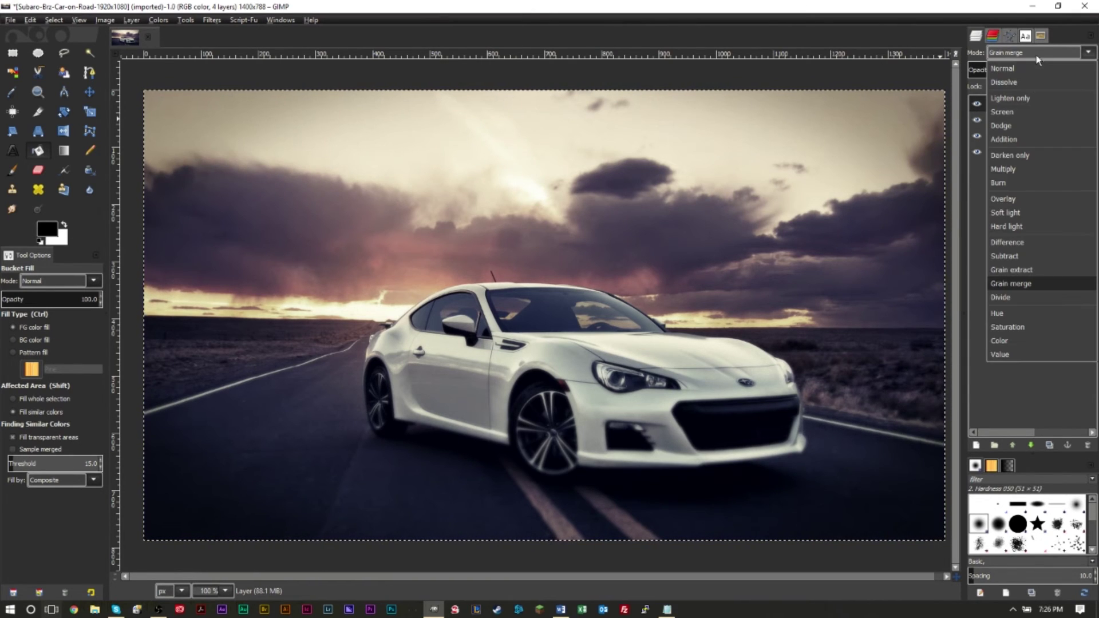
click(1012, 199)
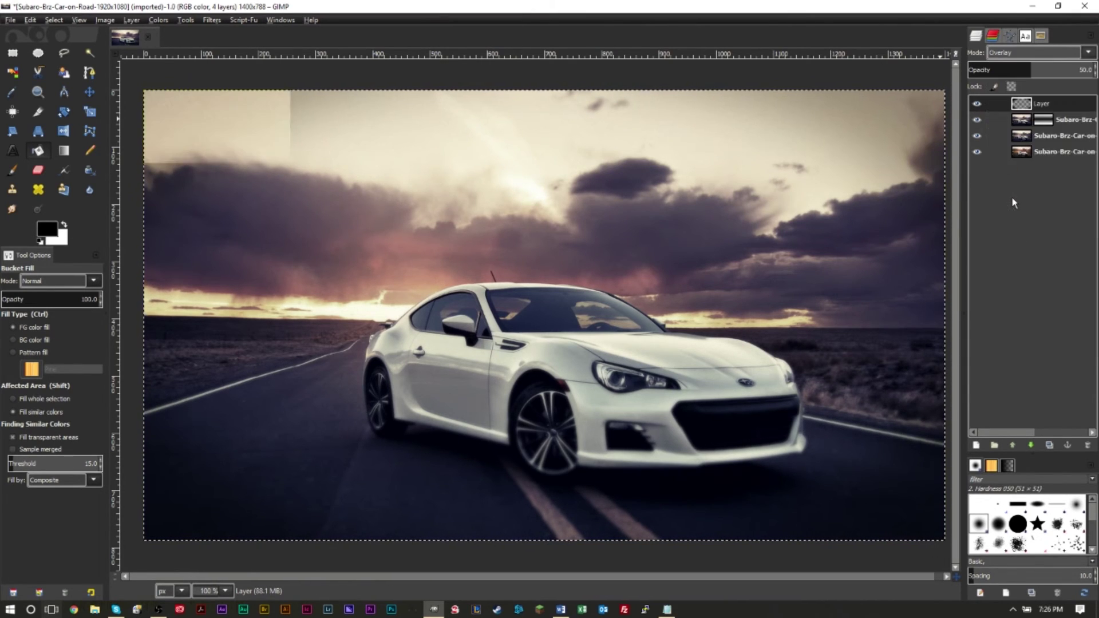
click(1026, 56)
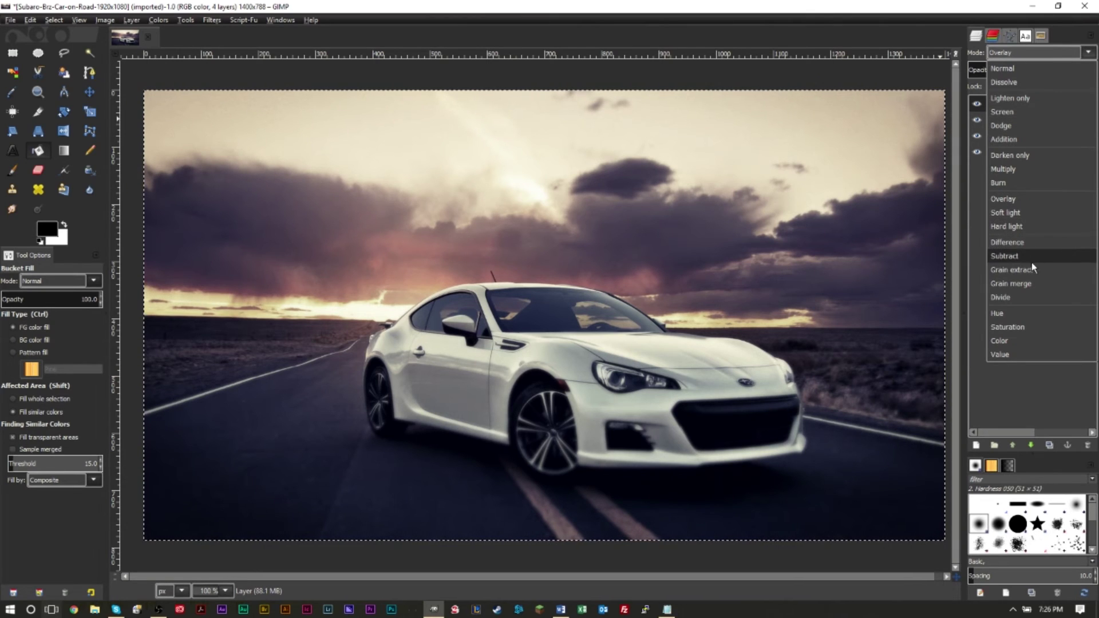
click(1029, 283)
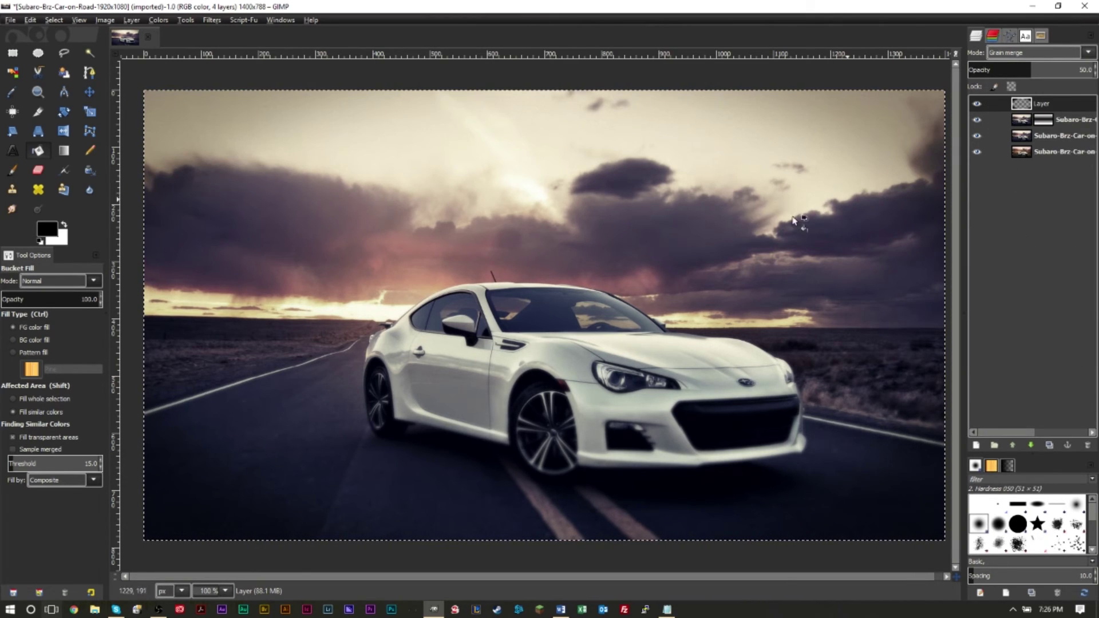
Step: Add a 1400 × 788 px transparent layer above the vignette and ready the Blend tool with white as foreground color
click(977, 445)
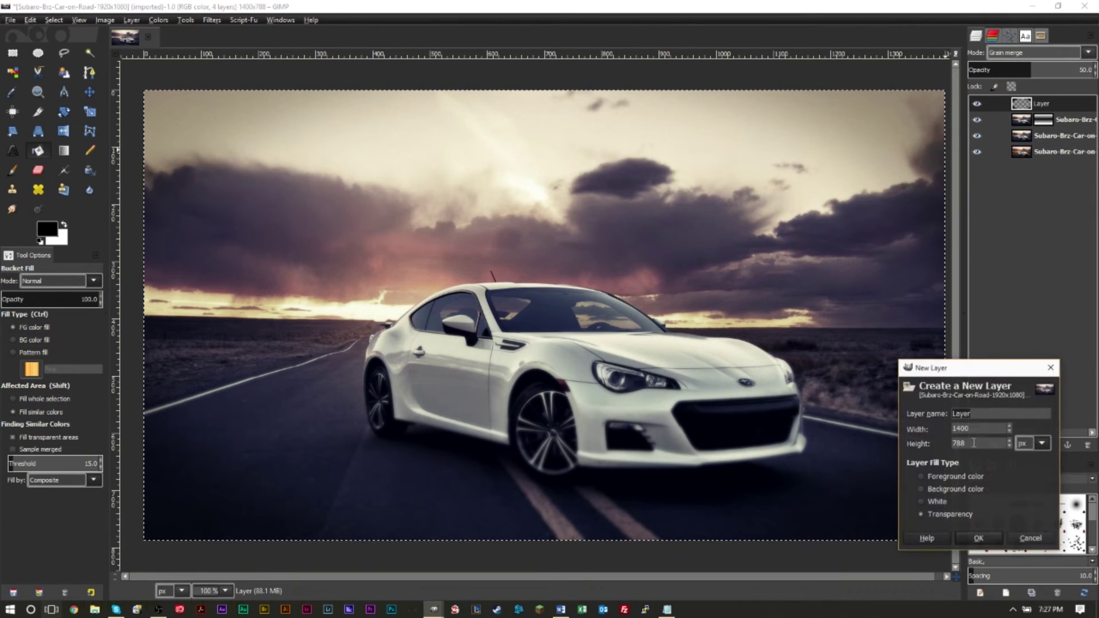
click(973, 539)
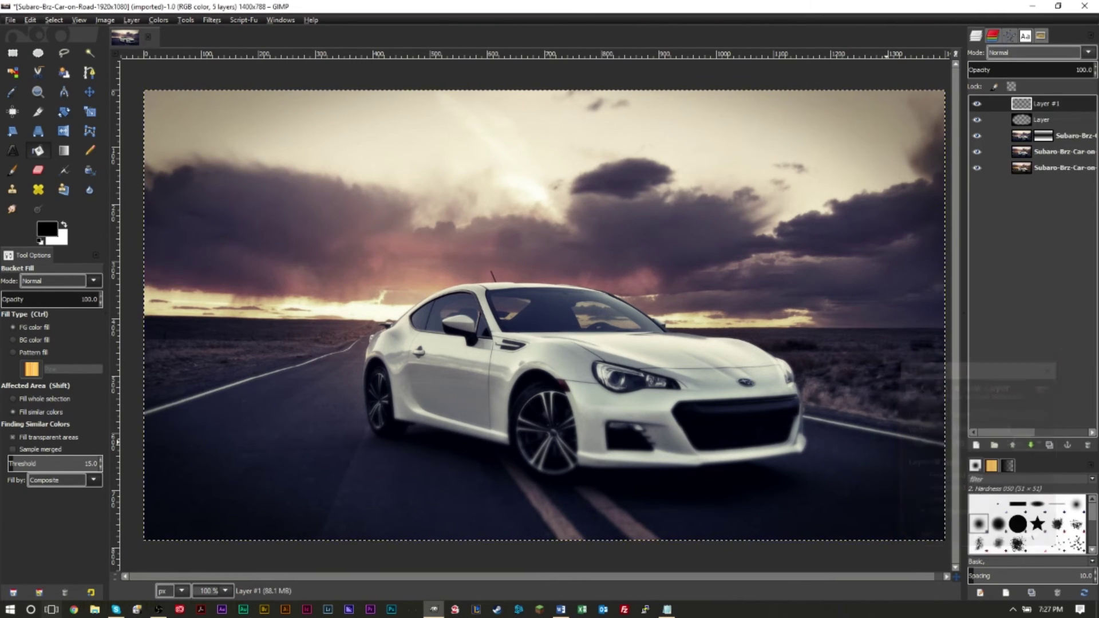
click(63, 151)
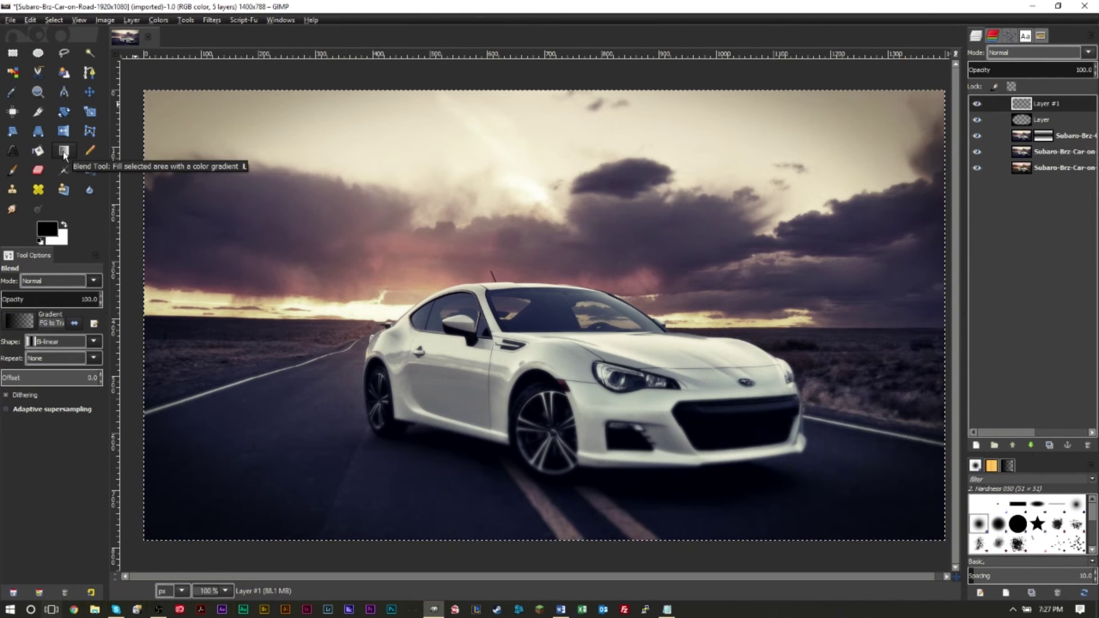
click(64, 228)
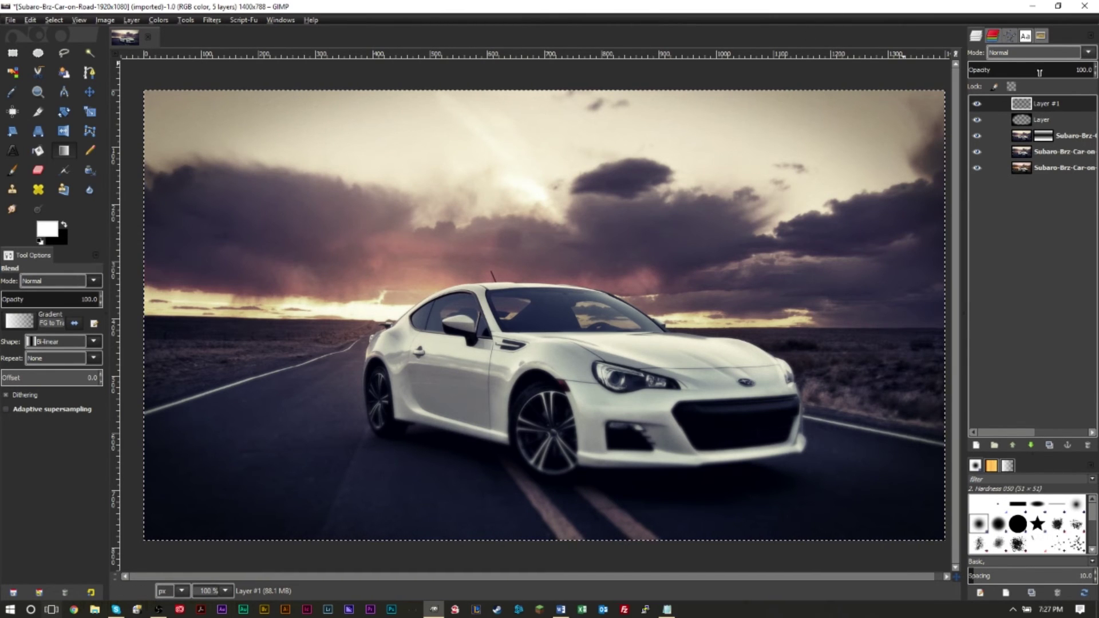
Step: Set the new layer to Overlay at 50% opacity and draw a white-to-transparent bi-linear gradient about 342 px down over the car
click(1026, 53)
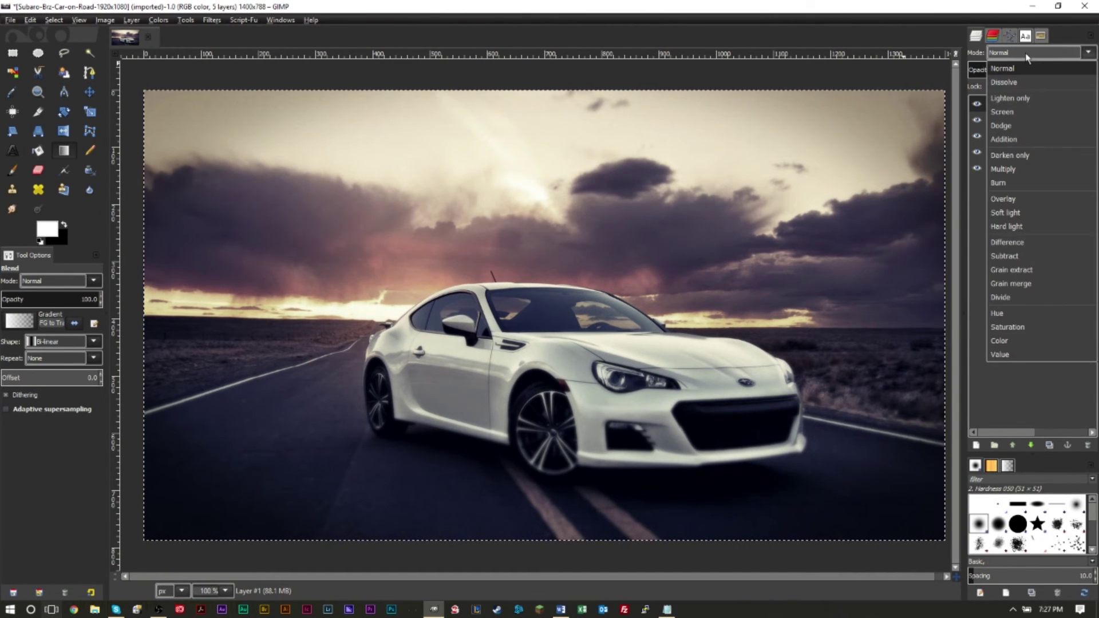
click(1023, 200)
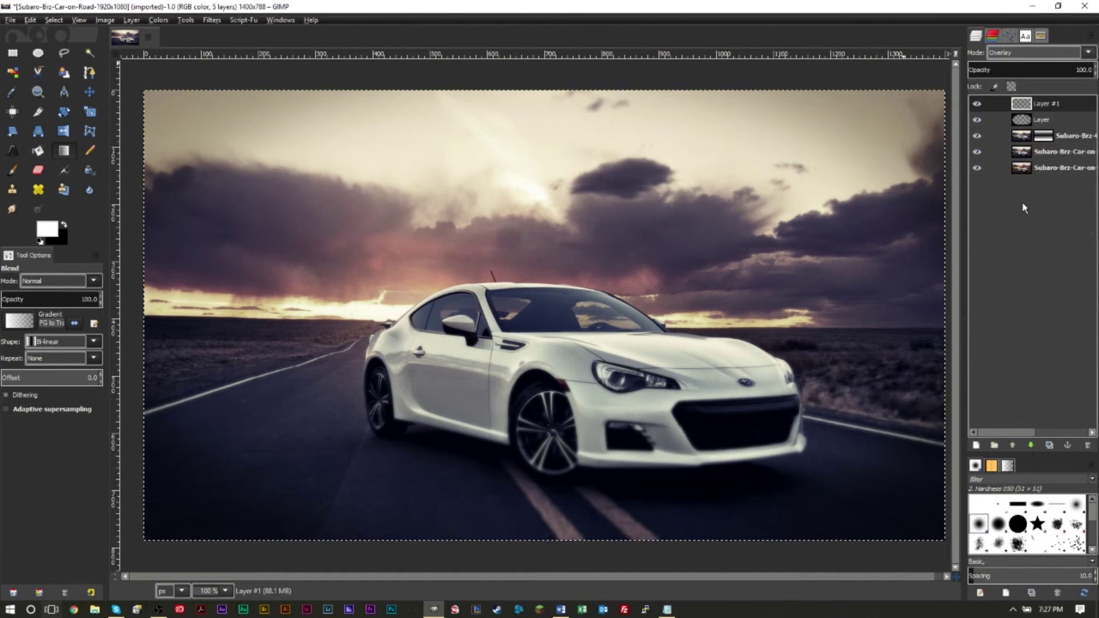
click(1079, 70)
text(50)
key(Return)
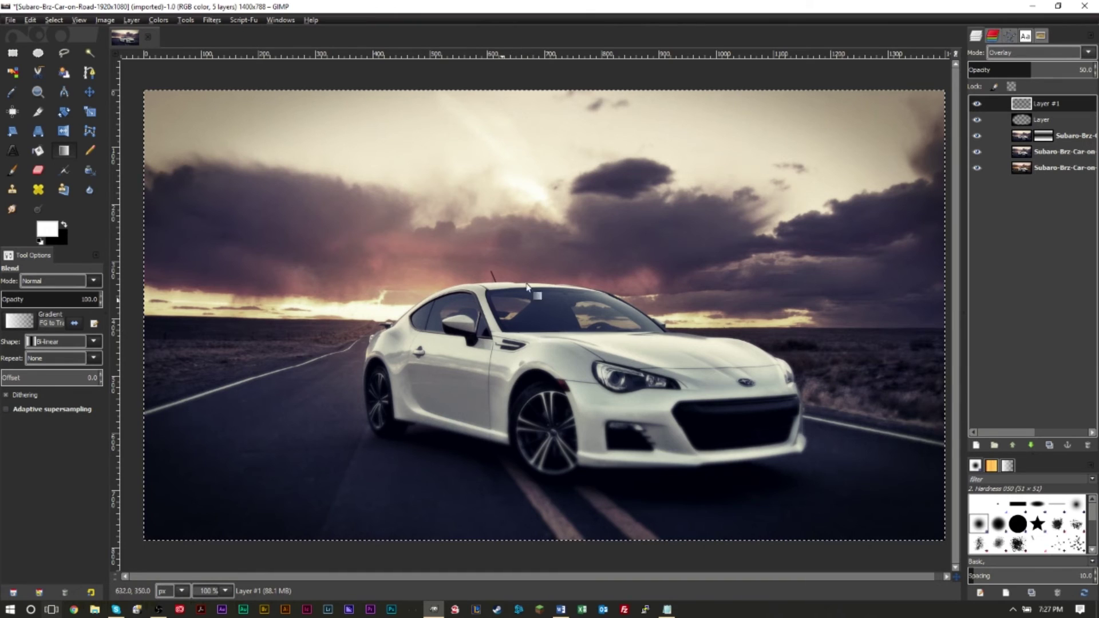
drag(541, 276, 555, 475)
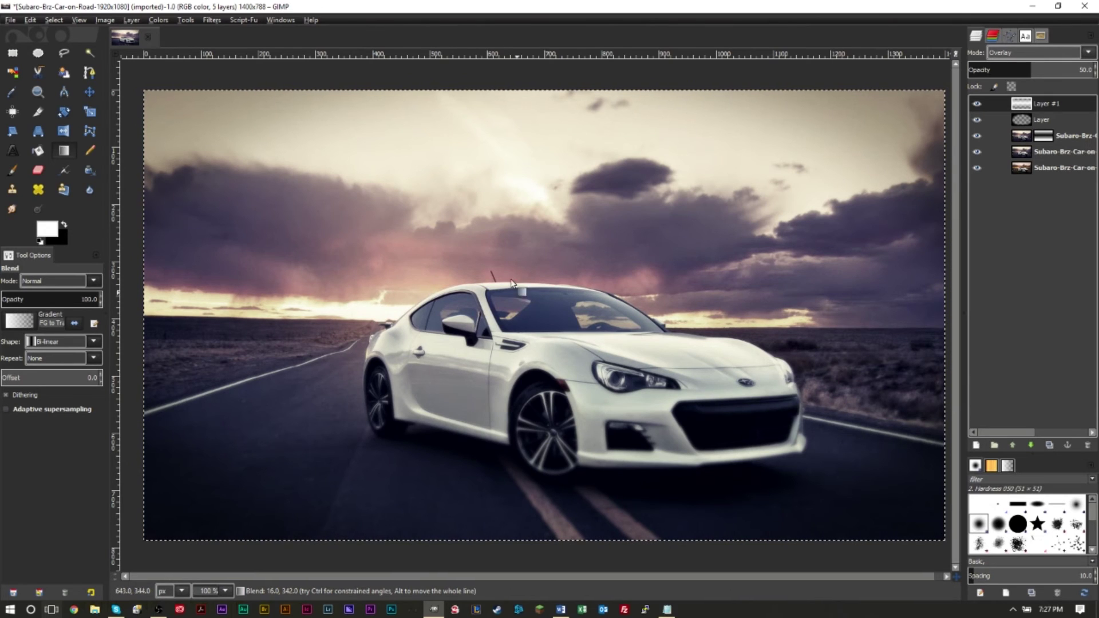
drag(678, 313, 678, 315)
Step: Enlarge the canvas height to 988 px with the image centered, keeping the 1400 px width
click(106, 20)
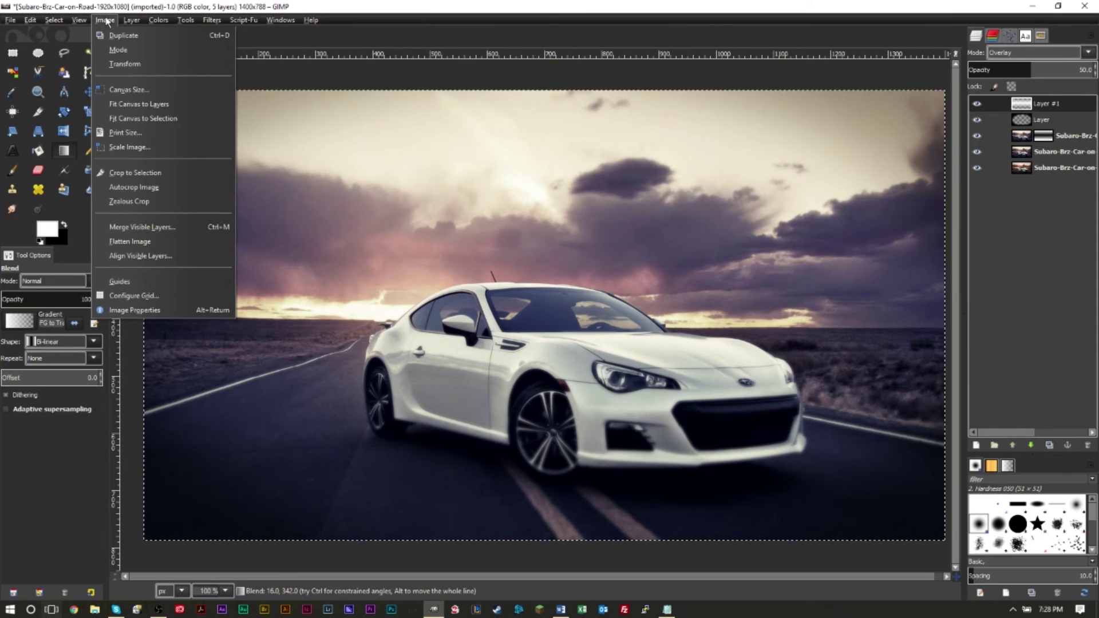
click(129, 89)
drag(496, 154, 733, 148)
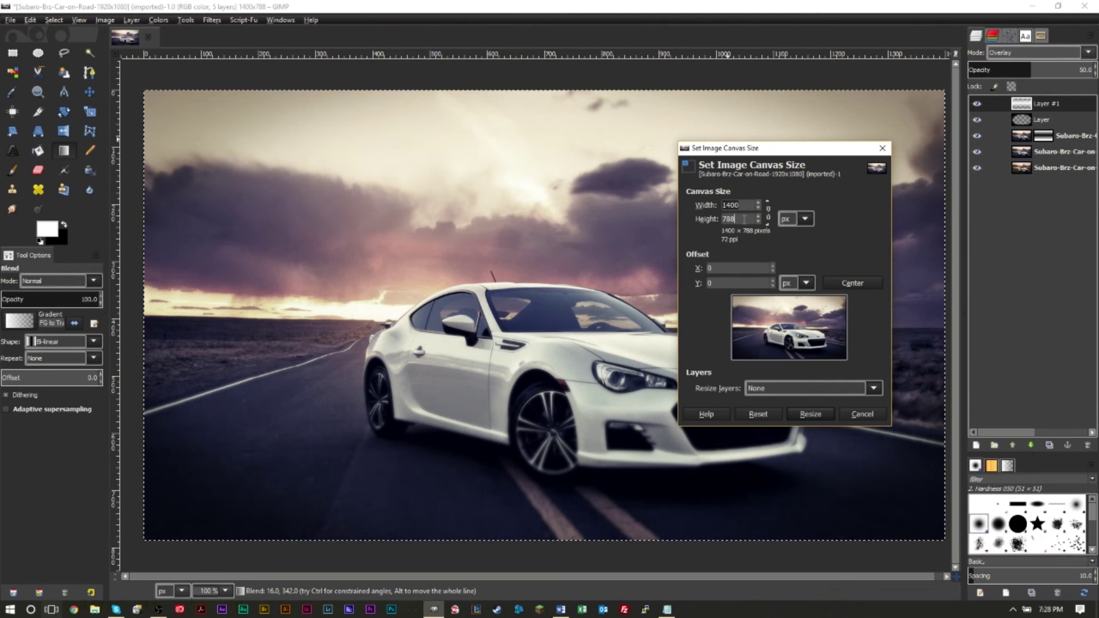
text(988)
key(Tab)
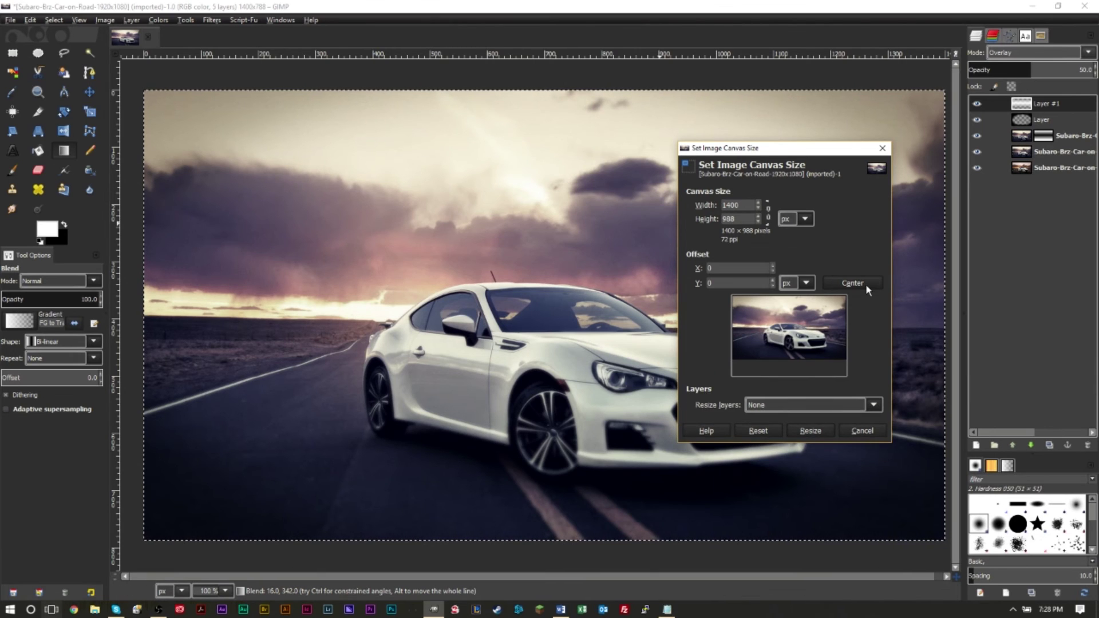
click(865, 285)
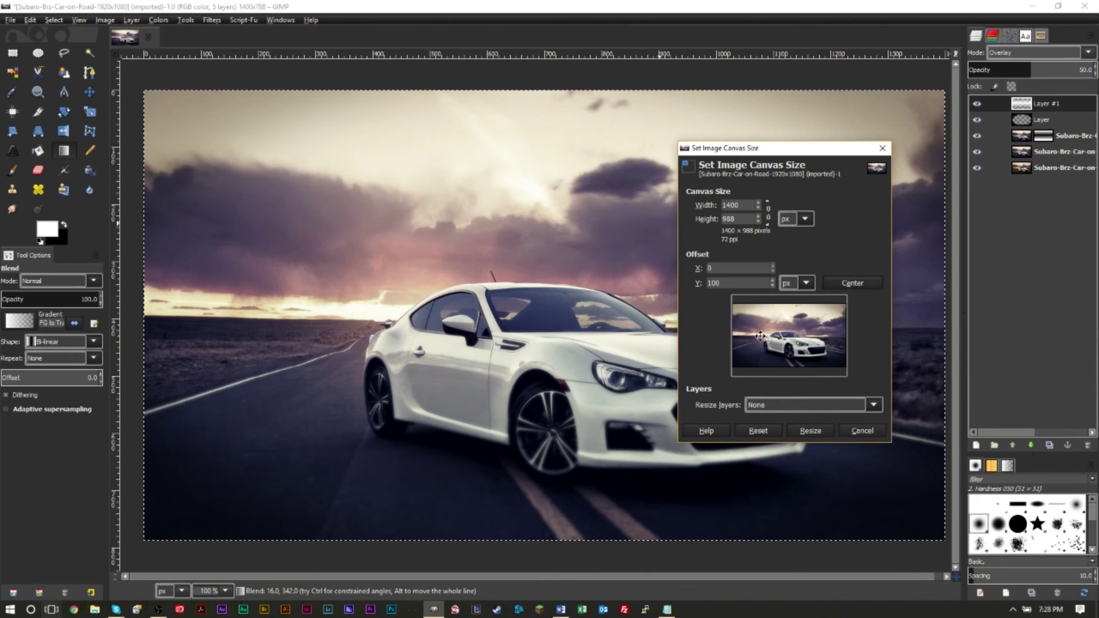
click(813, 432)
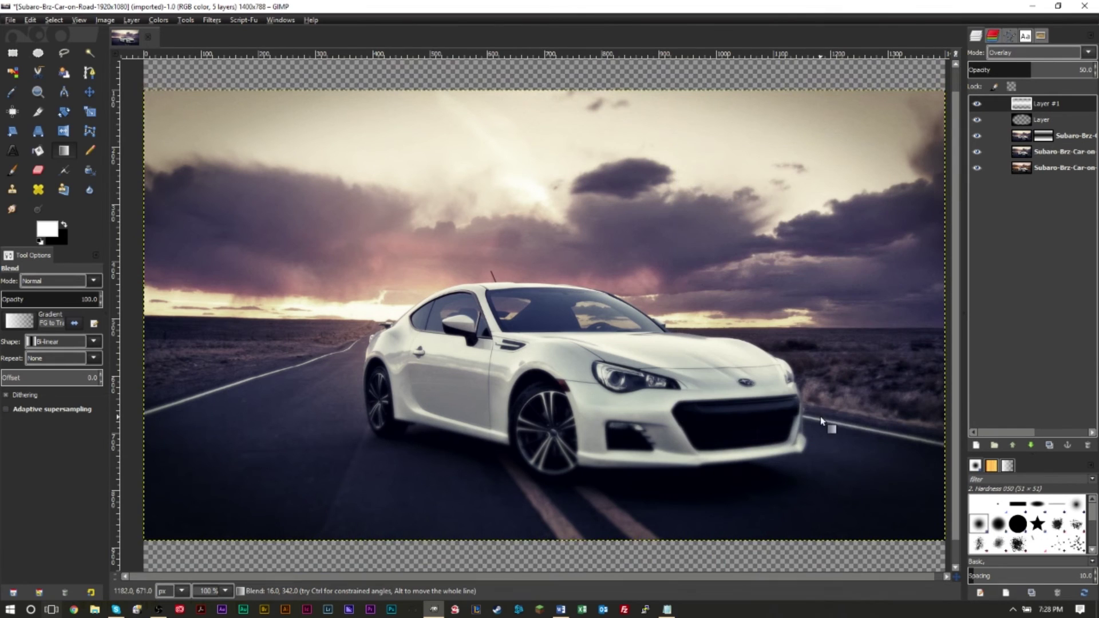
Step: Ready the Bucket Fill with black and add a 1400 × 988 px transparent layer at the bottom of the layer stack
key(less)
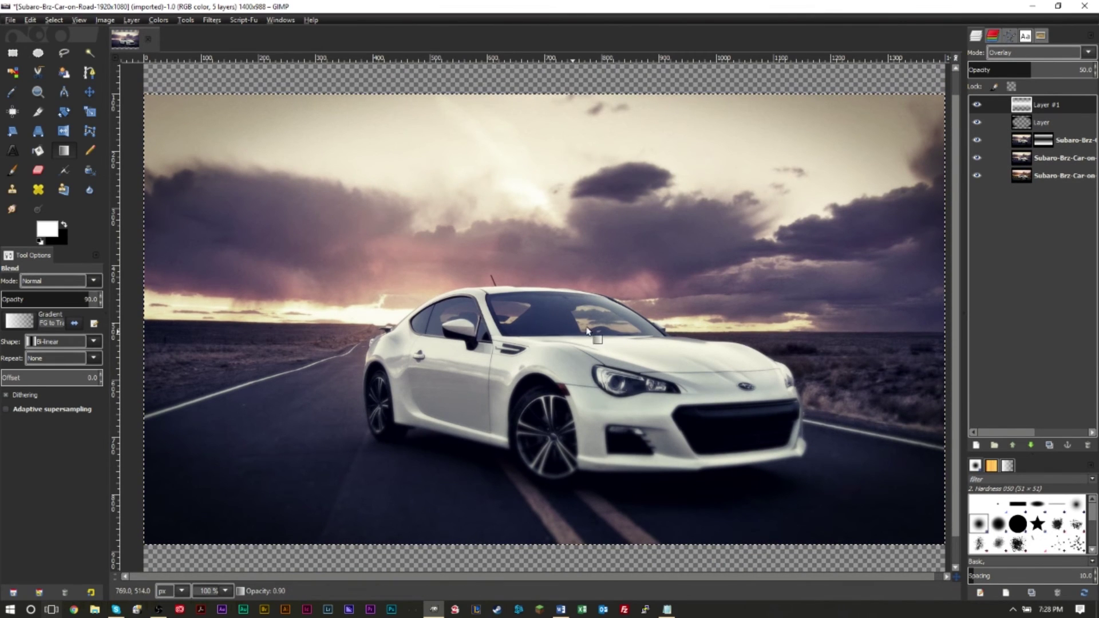
key(minus)
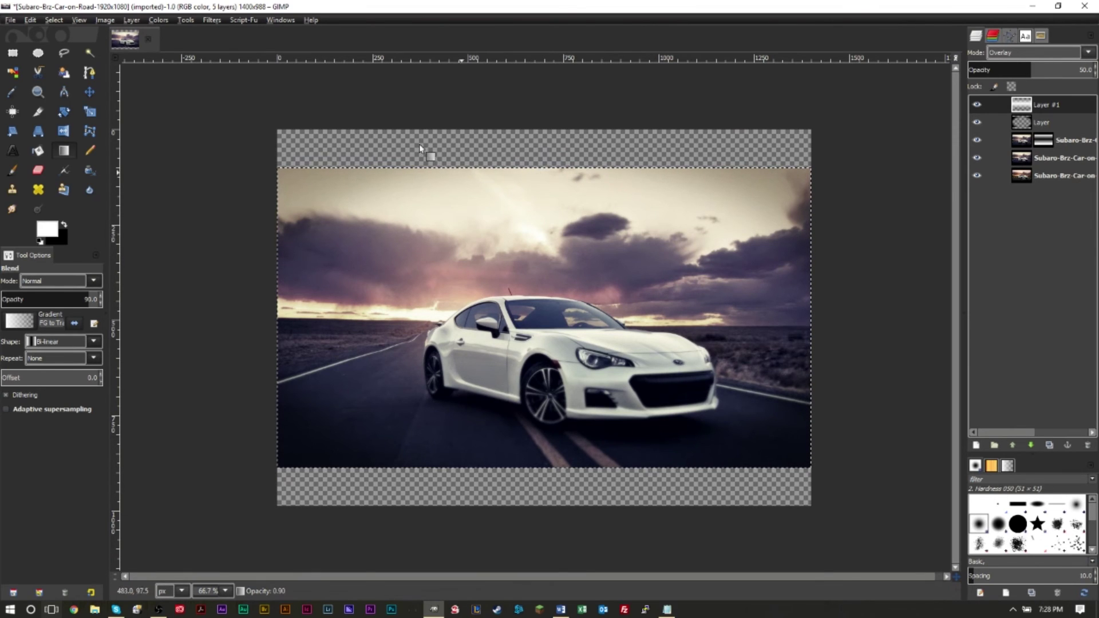
drag(604, 217, 609, 350)
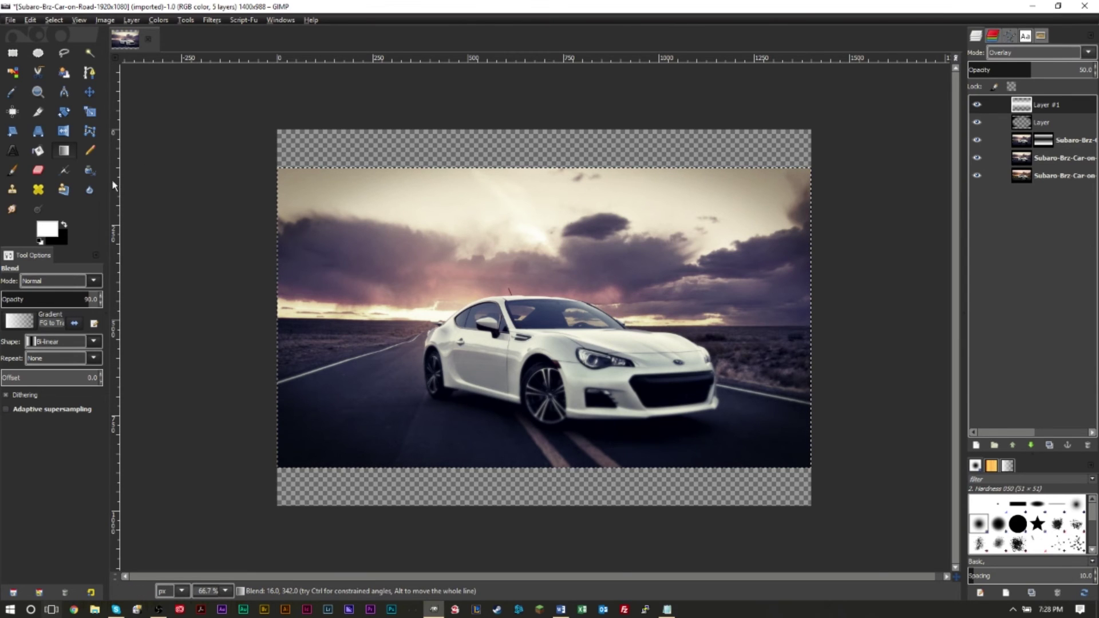
click(40, 153)
click(65, 224)
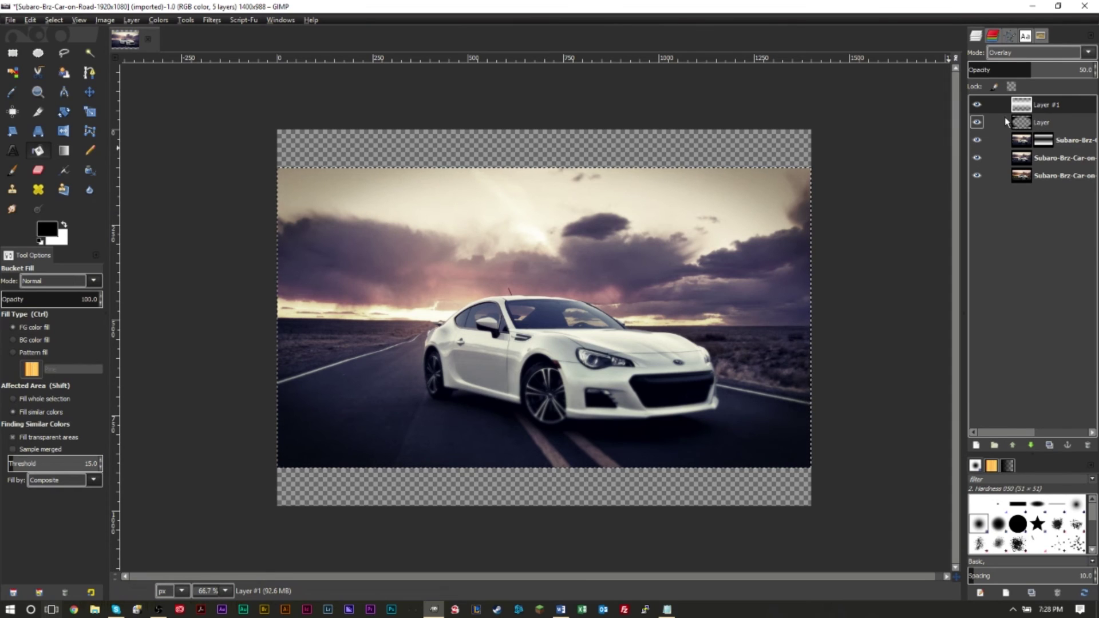
click(976, 446)
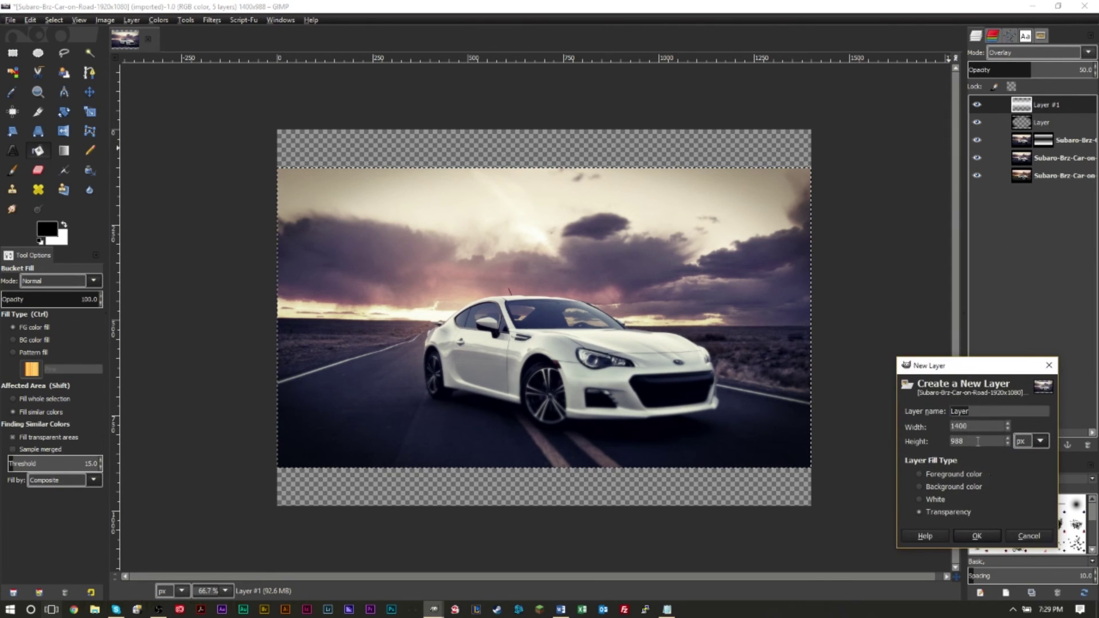
click(977, 536)
drag(1038, 140, 1043, 200)
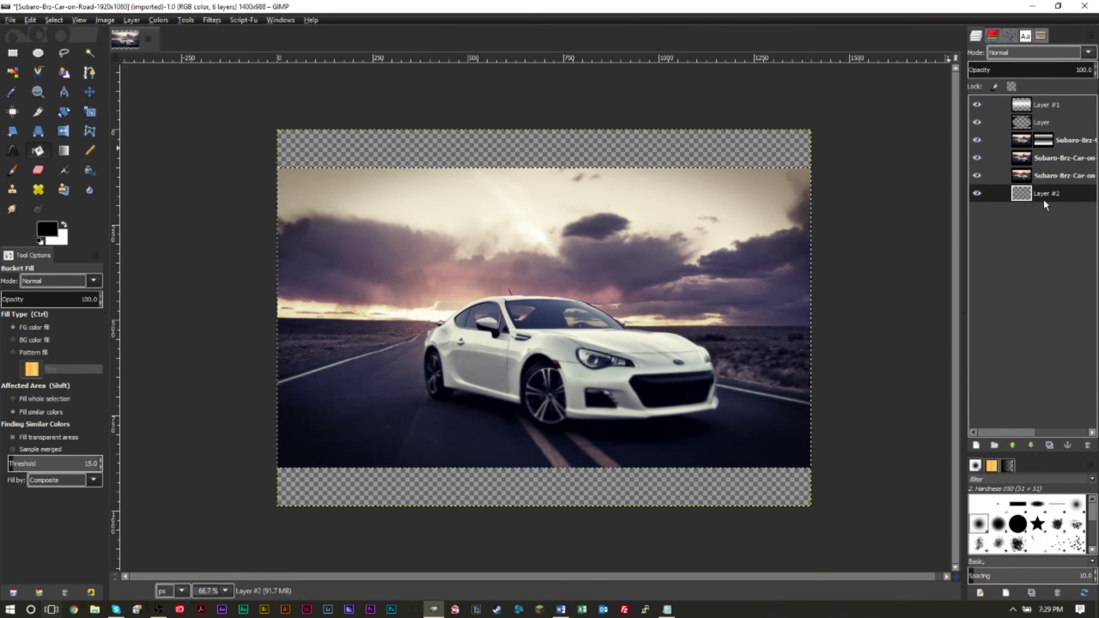
Step: Fill the bottom layer with black, clearing the selection so the strips above and below the photo are filled too
click(673, 327)
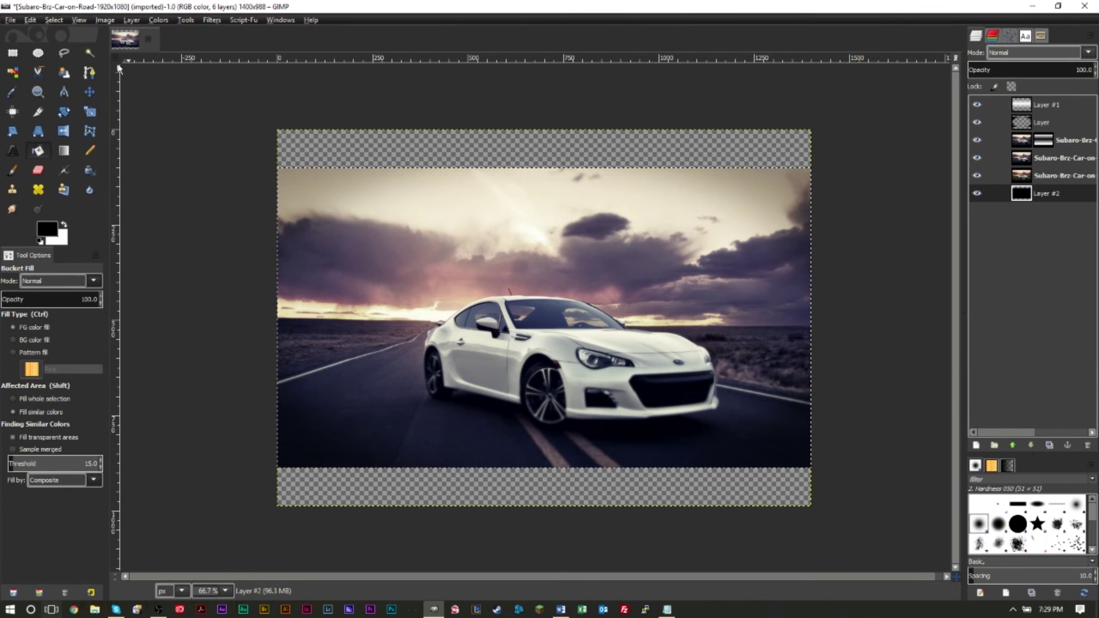
click(54, 20)
click(70, 50)
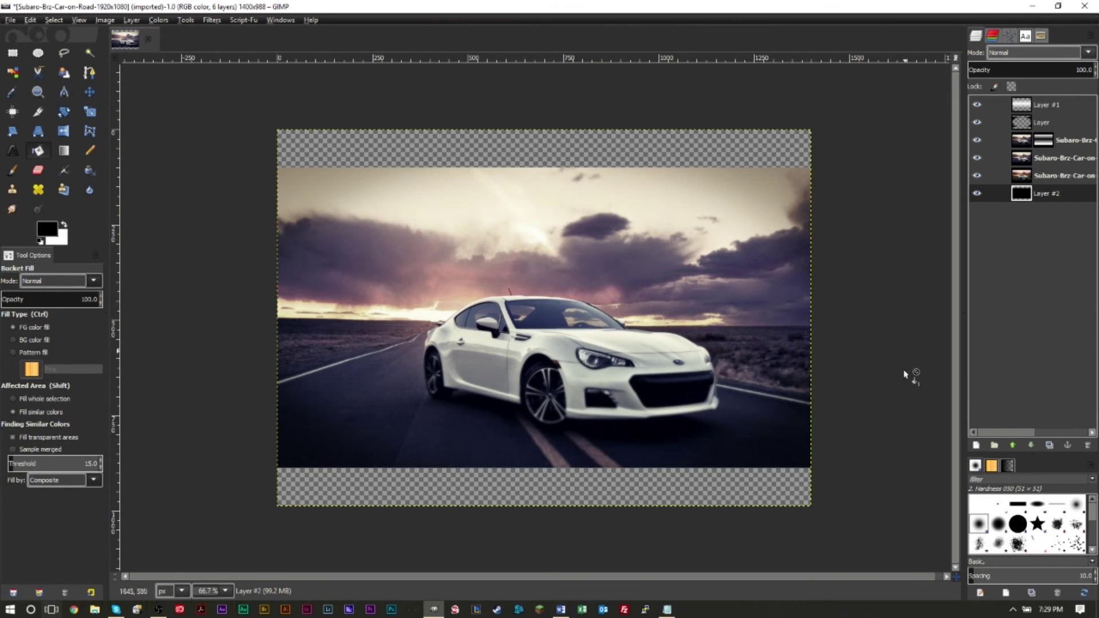
click(718, 162)
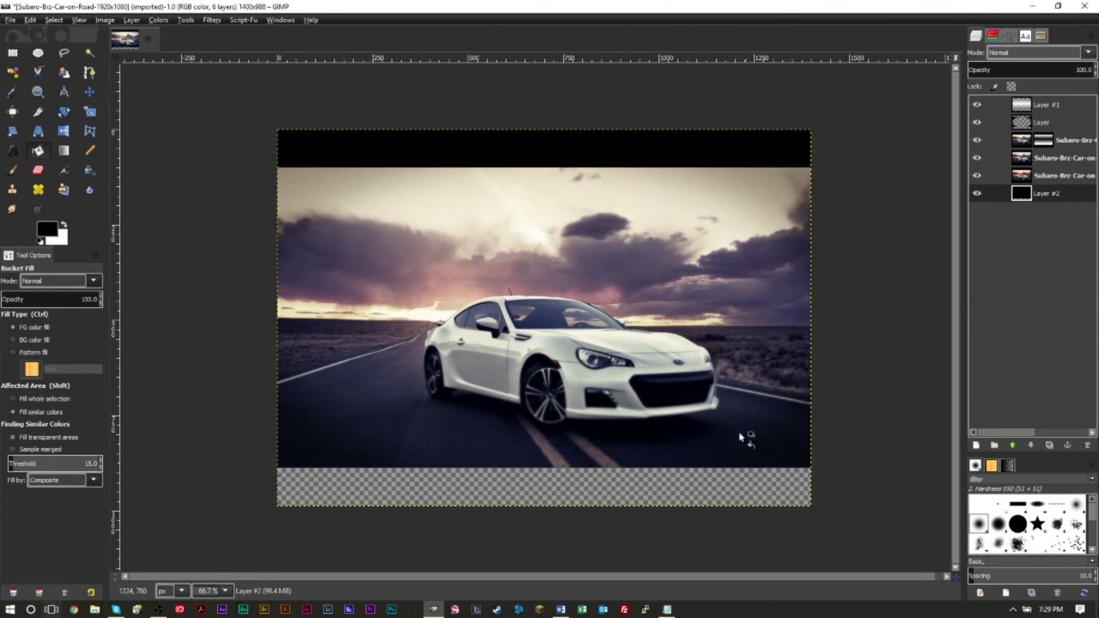
click(720, 492)
Step: Toggle the black background layer, hide every layer in the stack, and toggle the original photo layer on its own
click(978, 194)
click(977, 194)
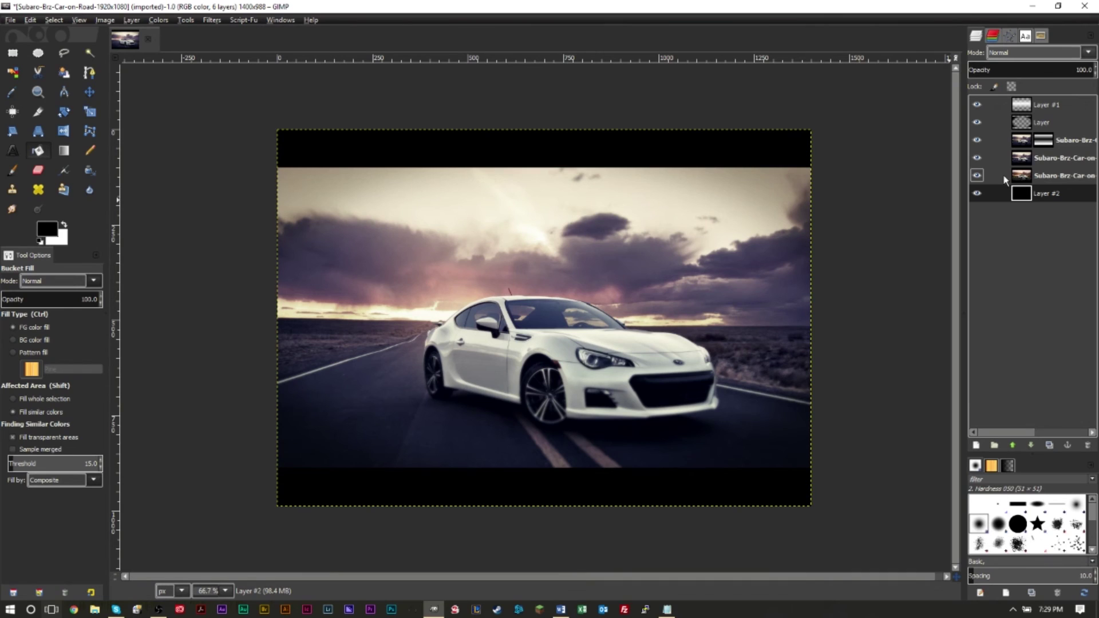
click(977, 177)
drag(977, 177, 974, 107)
click(981, 193)
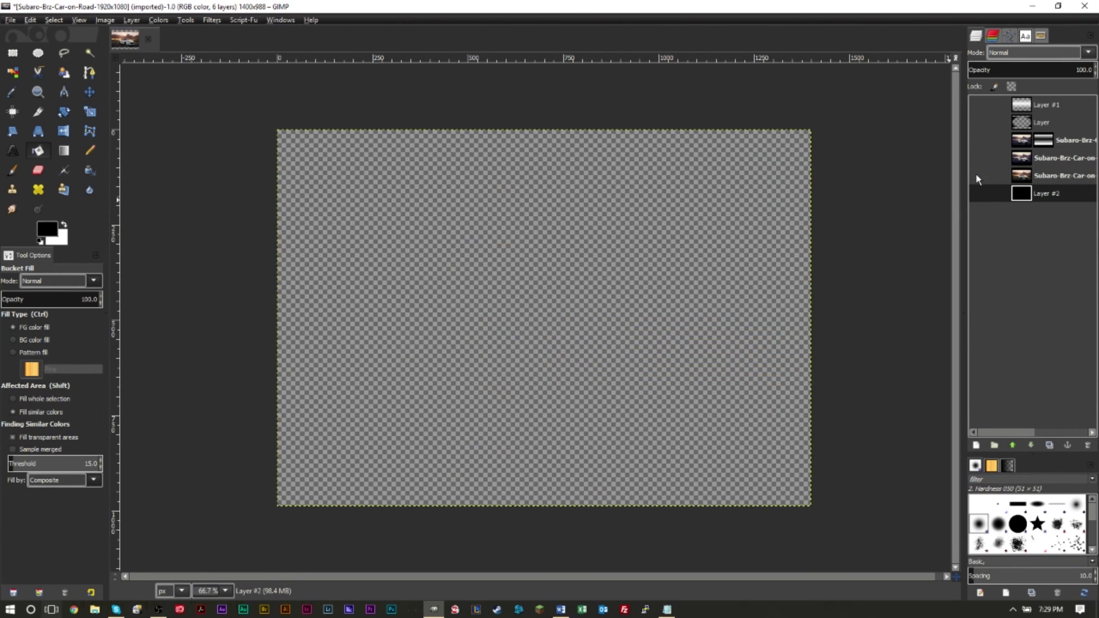
click(977, 174)
click(976, 173)
Step: Show the black background, graded copy, masked blur, vignette and gradient layers while leaving the original photo layer hidden
click(977, 193)
click(977, 176)
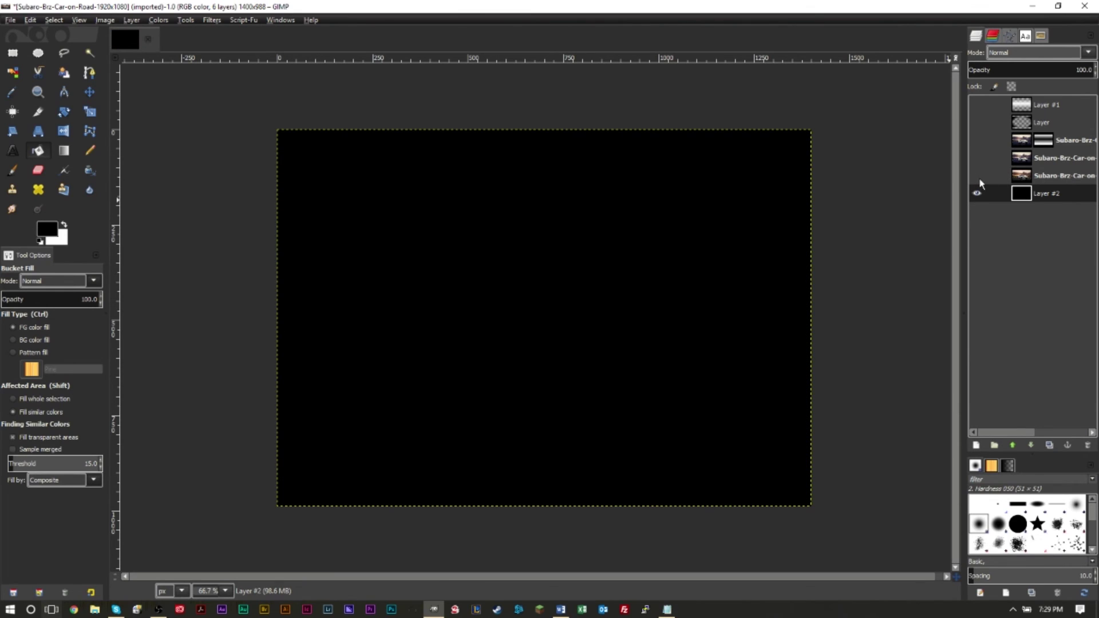
click(977, 157)
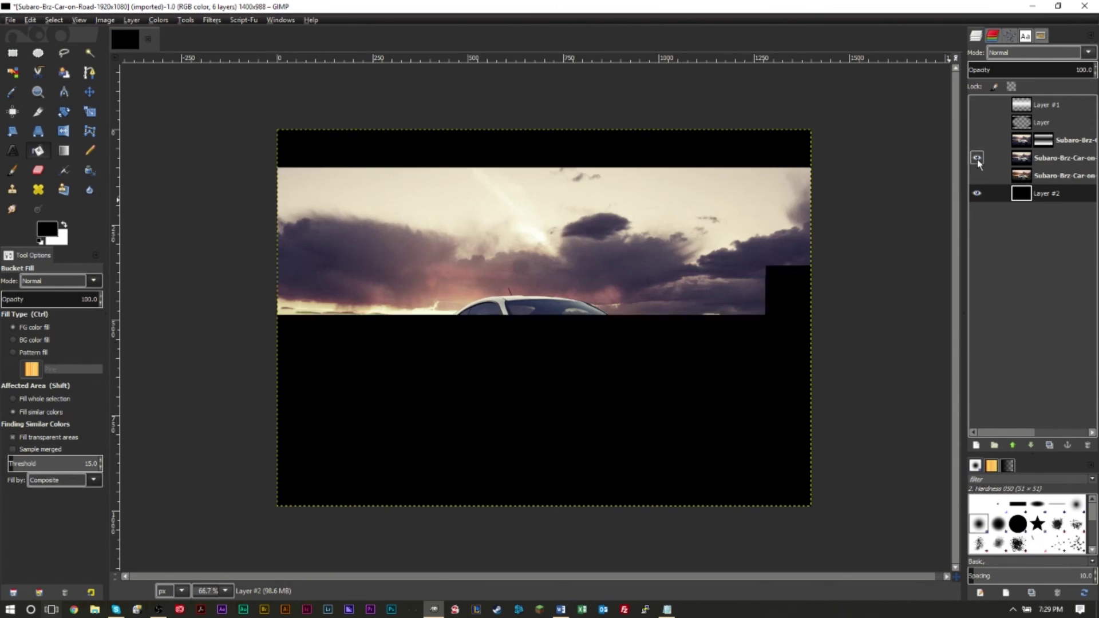
click(978, 140)
click(977, 122)
click(976, 105)
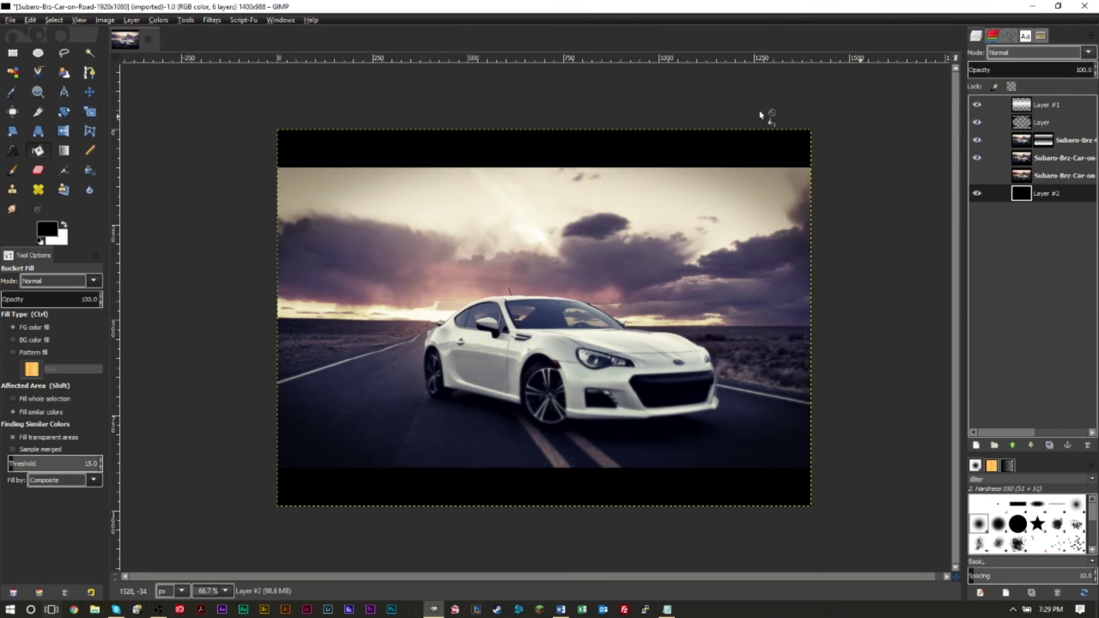
Step: Create a new layer from the visible image and hide the graded copy, masked blur, vignette and gradient layers above it
click(135, 21)
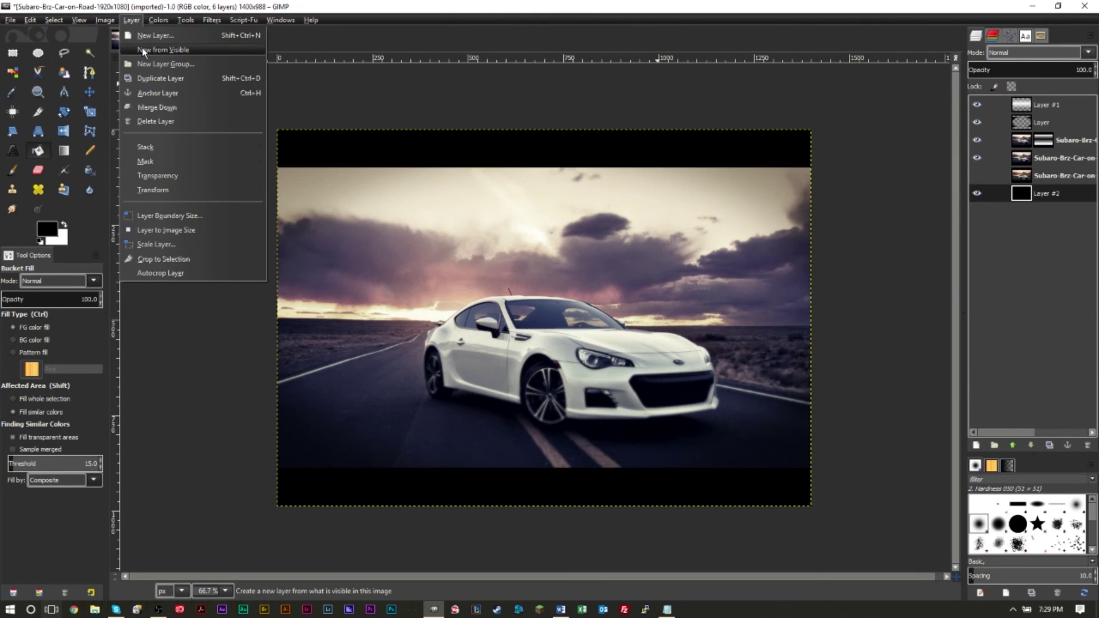
click(142, 49)
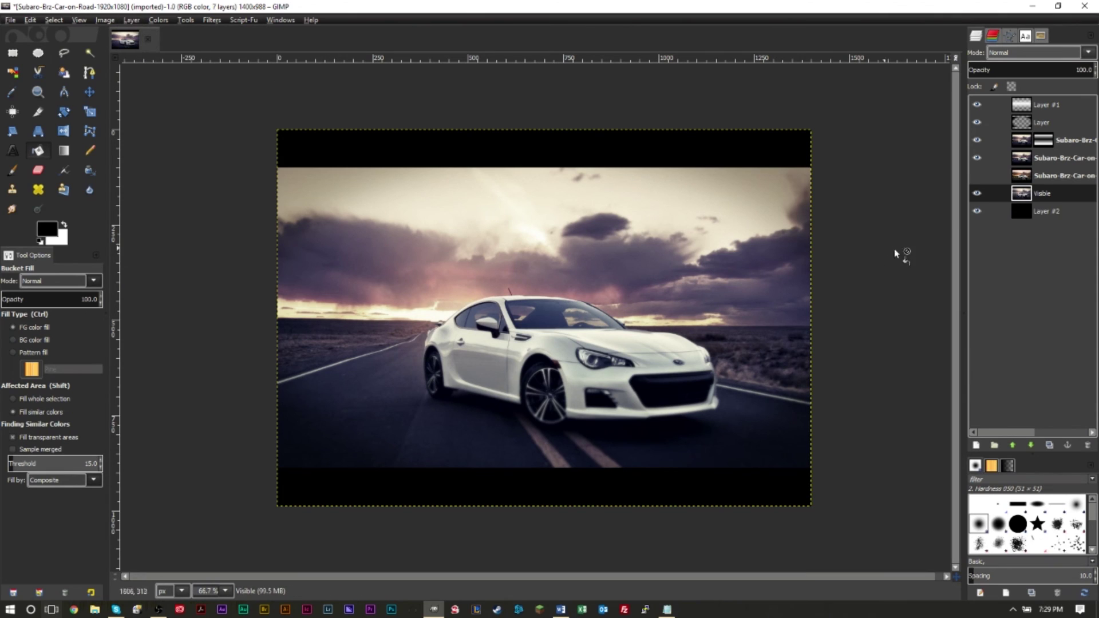
click(978, 158)
click(977, 139)
click(978, 122)
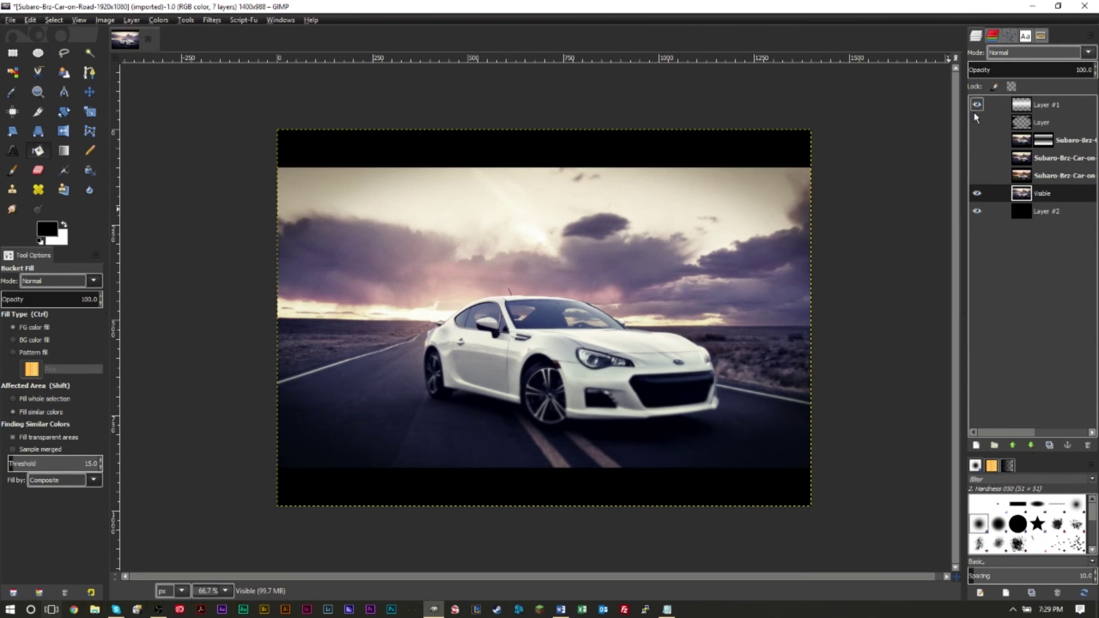
click(978, 105)
Step: Move the merged layer directly above the original photo and show the merged, original photo and black background layers
drag(1022, 194, 1032, 171)
click(978, 175)
click(978, 211)
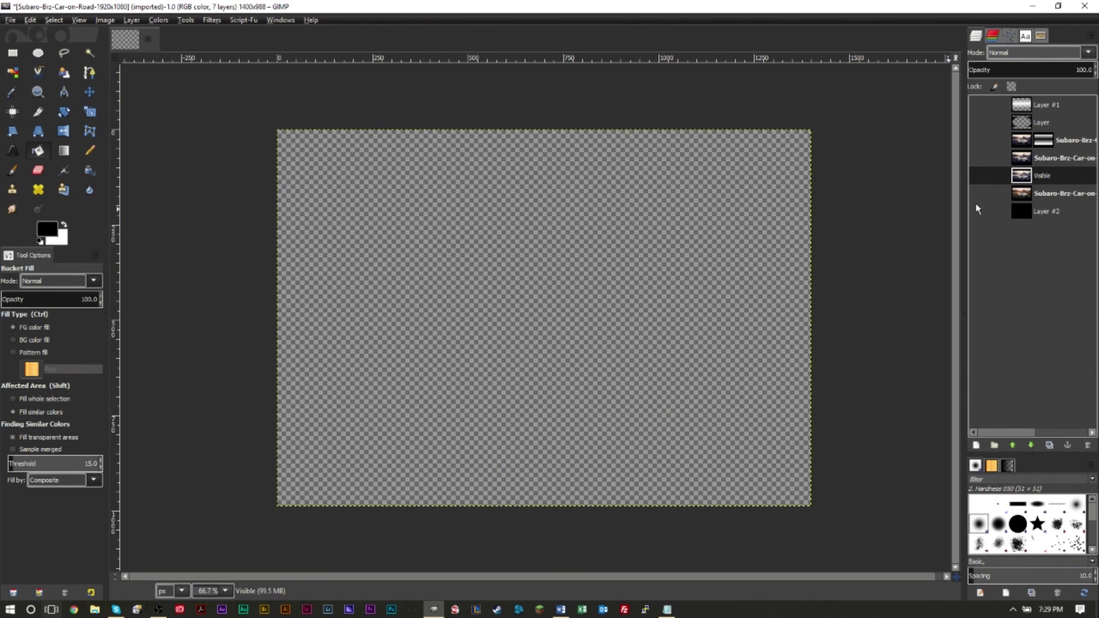
click(978, 211)
click(977, 193)
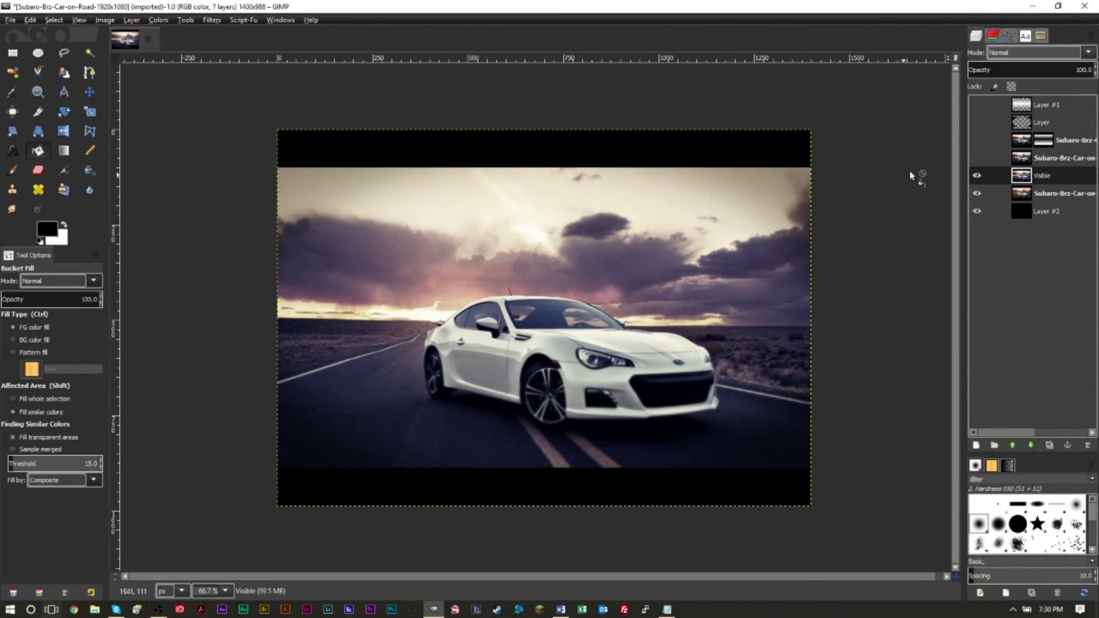
Step: Compare the original photo with the graded result at 100% zoom by hiding and showing the merged layer
click(978, 175)
key(1)
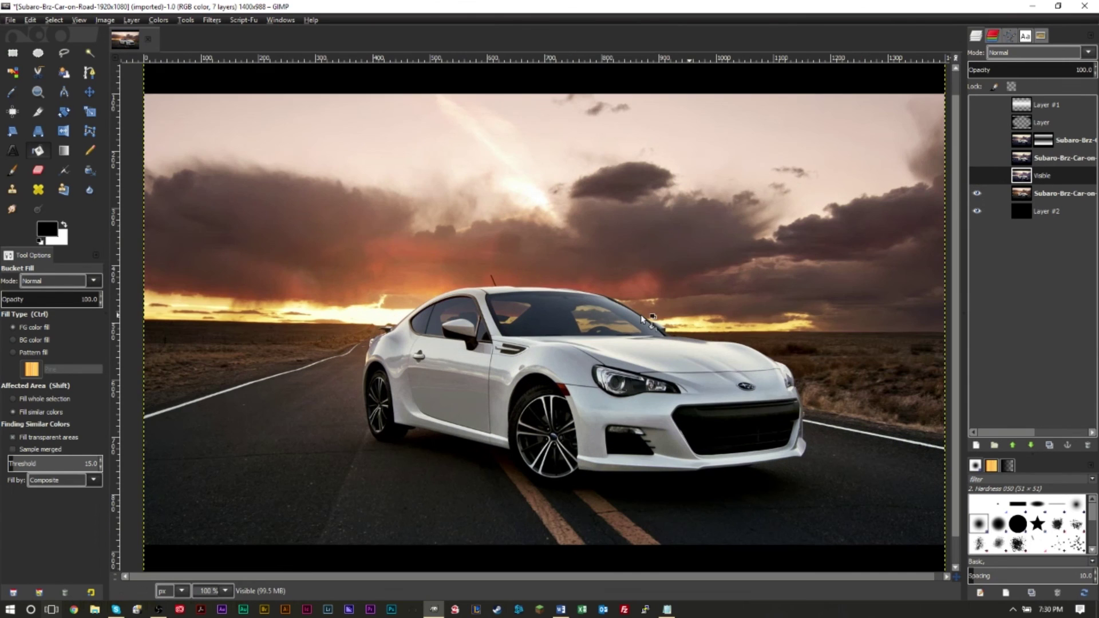
click(989, 177)
click(978, 176)
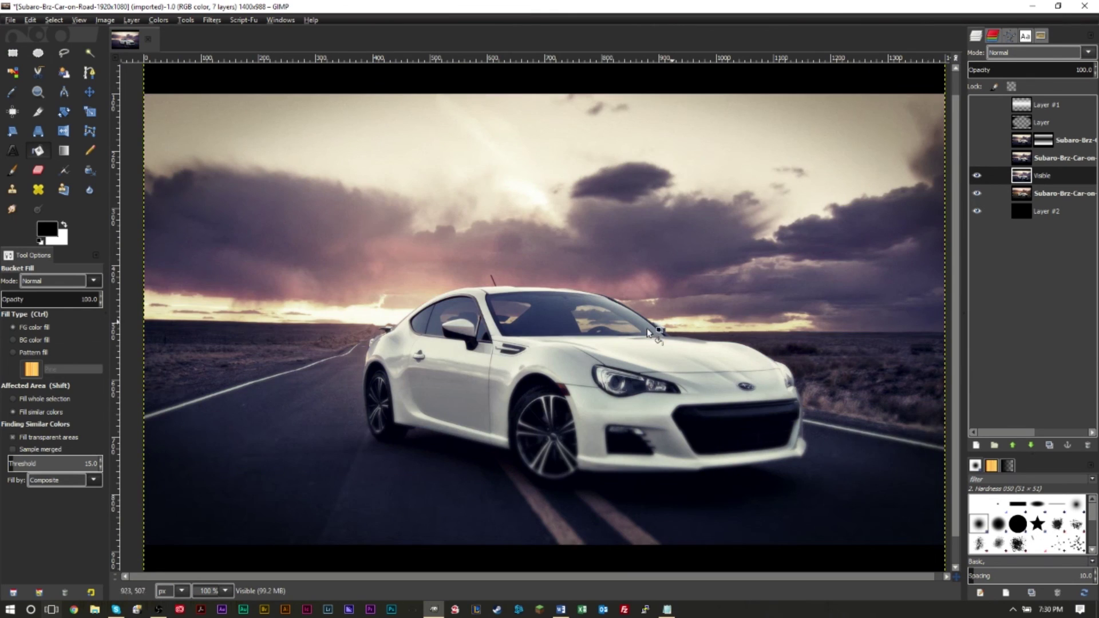
key(minus)
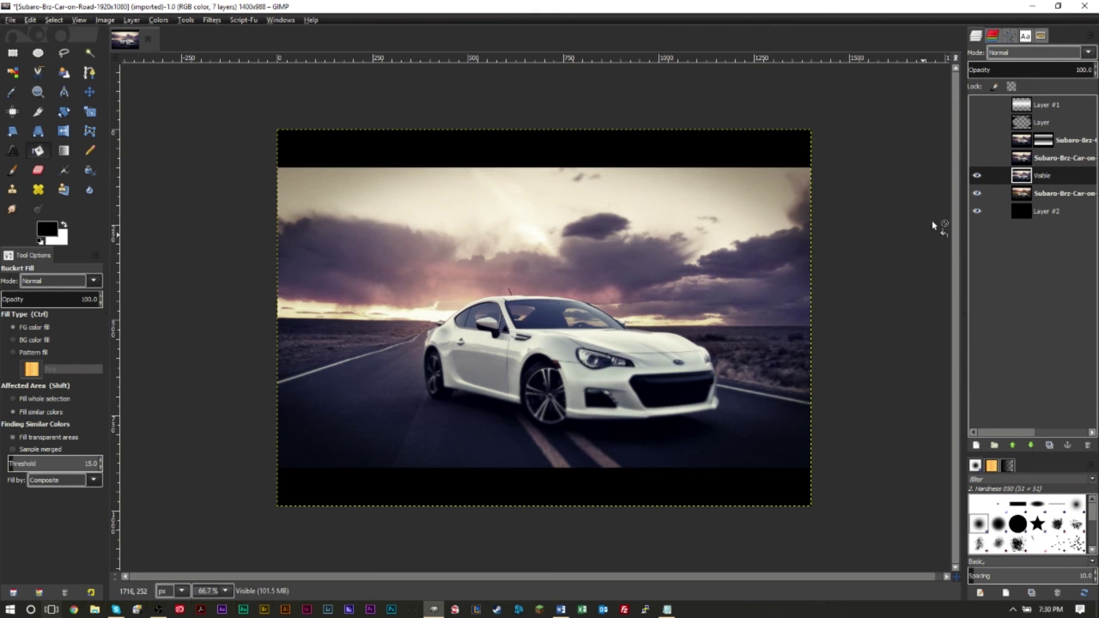
Step: Toggle the merged layer for a before-and-after view of the whole image, selecting the black background layer and leaving the merged layer shown
click(977, 176)
click(977, 176)
click(976, 176)
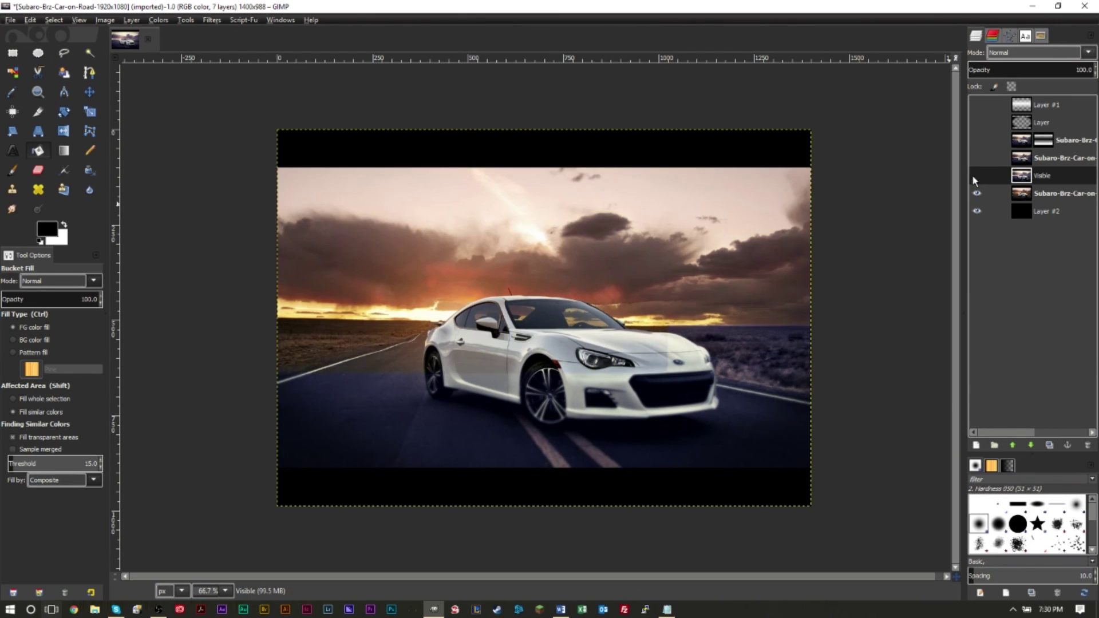
click(1017, 209)
click(978, 176)
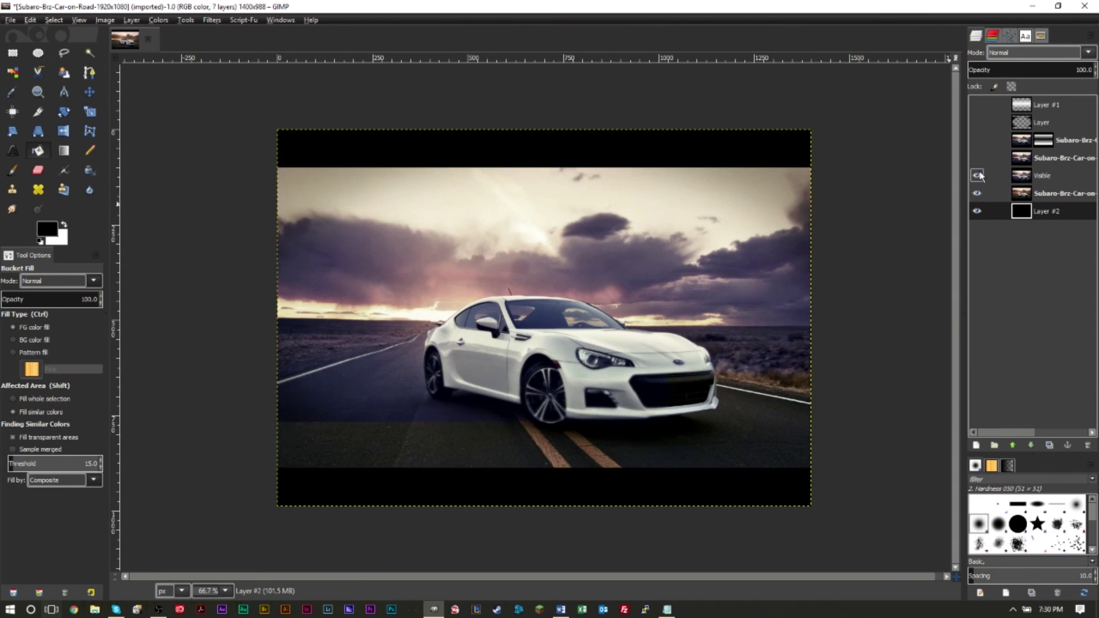